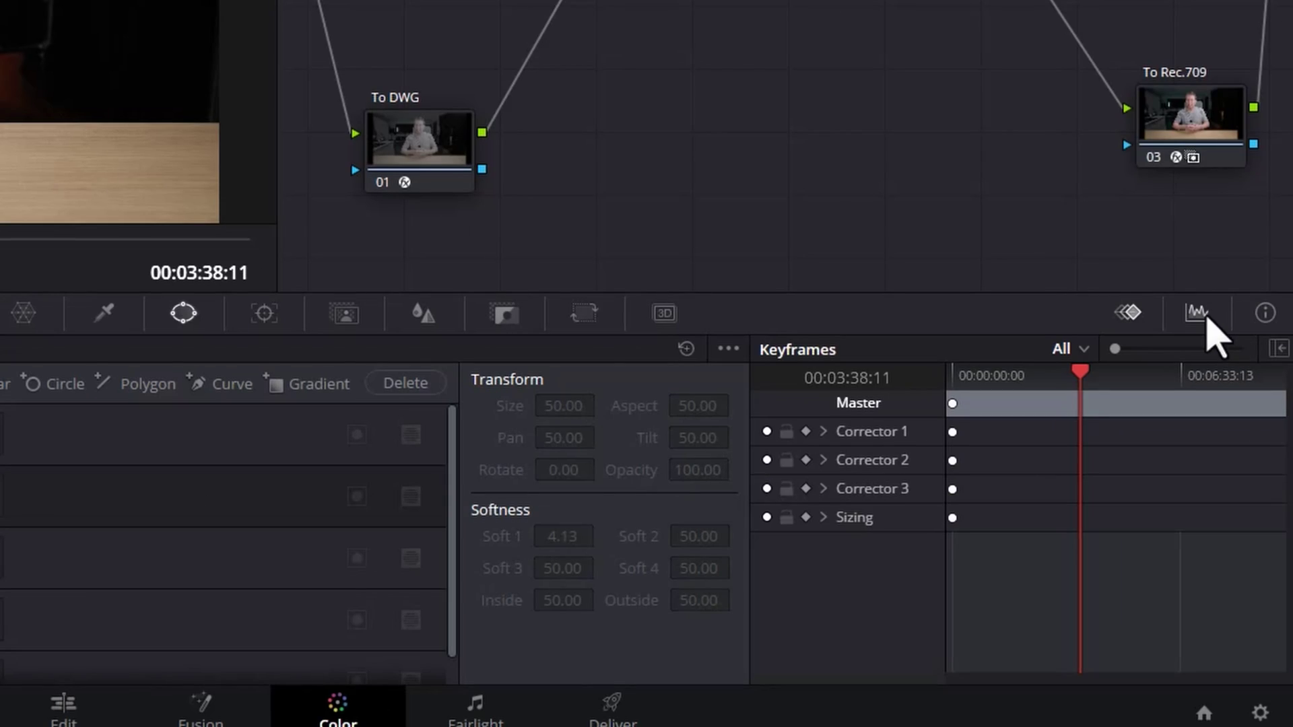
Display the scopes, switch them from Parade to Vectorscope and expand them into a floating window.
{"action": "left_click", "coordinate": [1204, 316]}
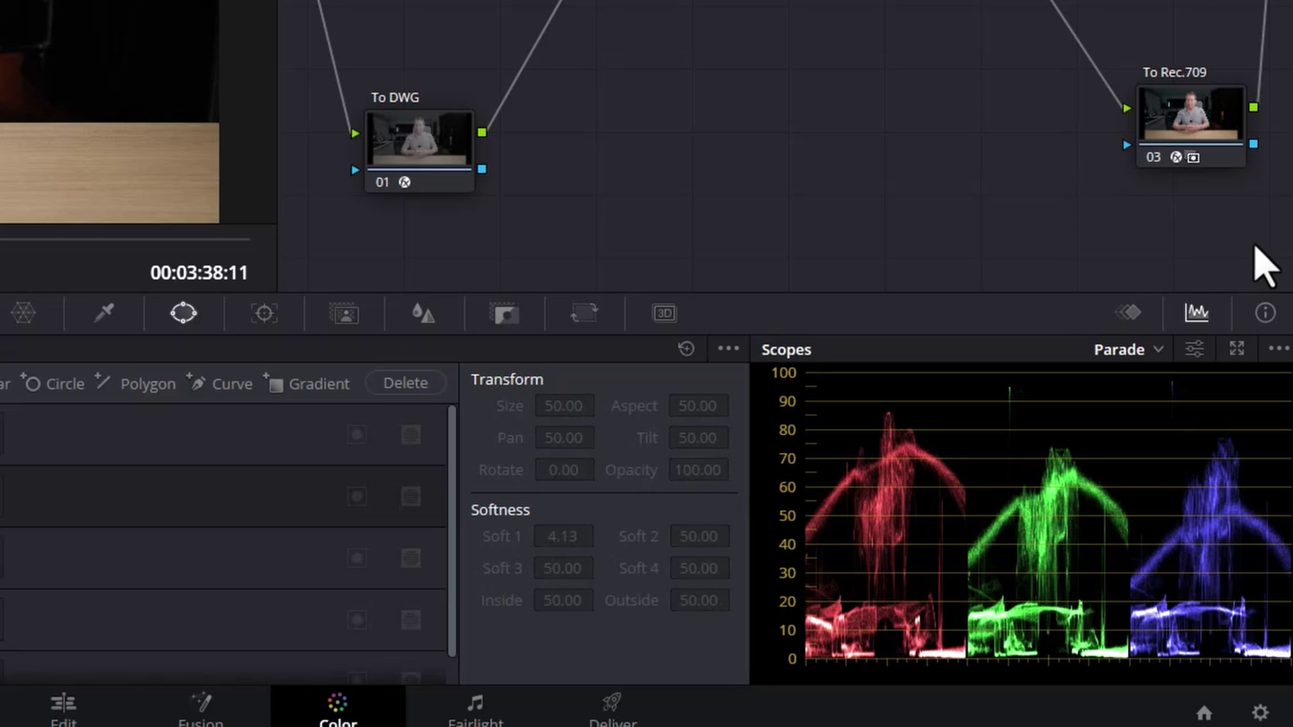
{"action": "left_click", "coordinate": [1158, 351]}
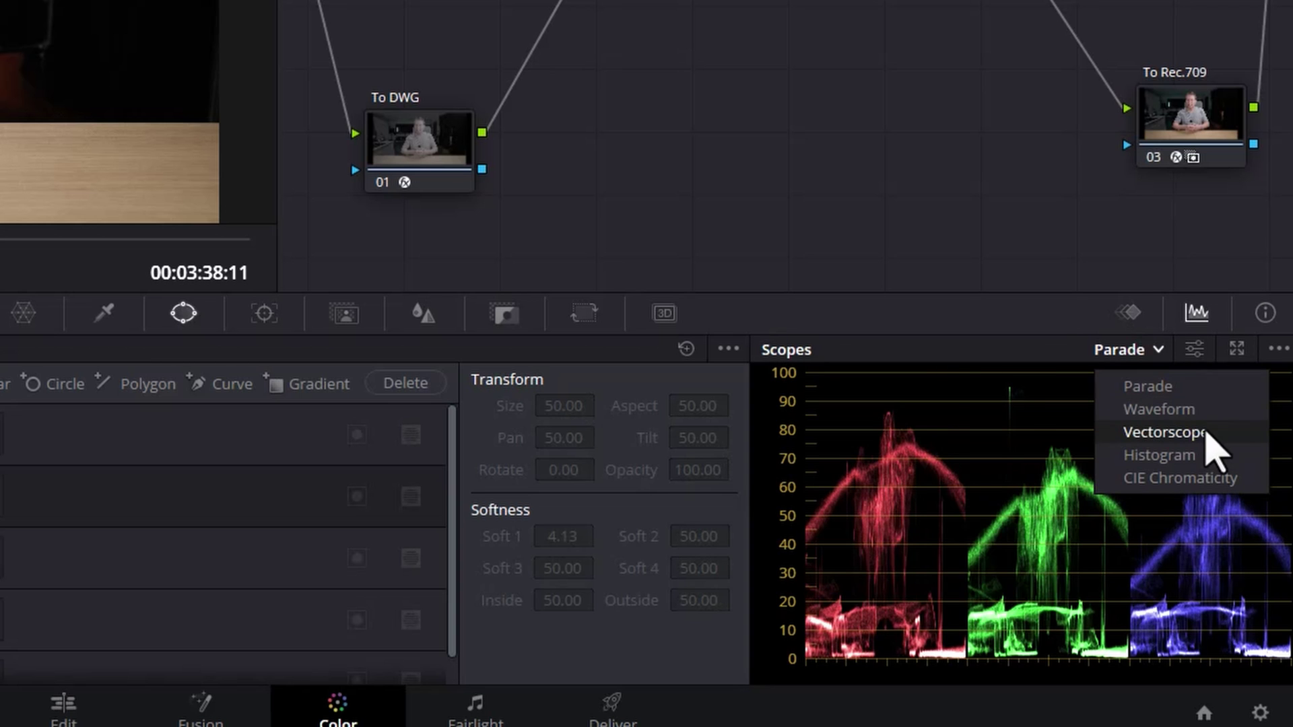
{"action": "left_click", "coordinate": [1165, 433]}
{"action": "left_click", "coordinate": [1237, 348]}
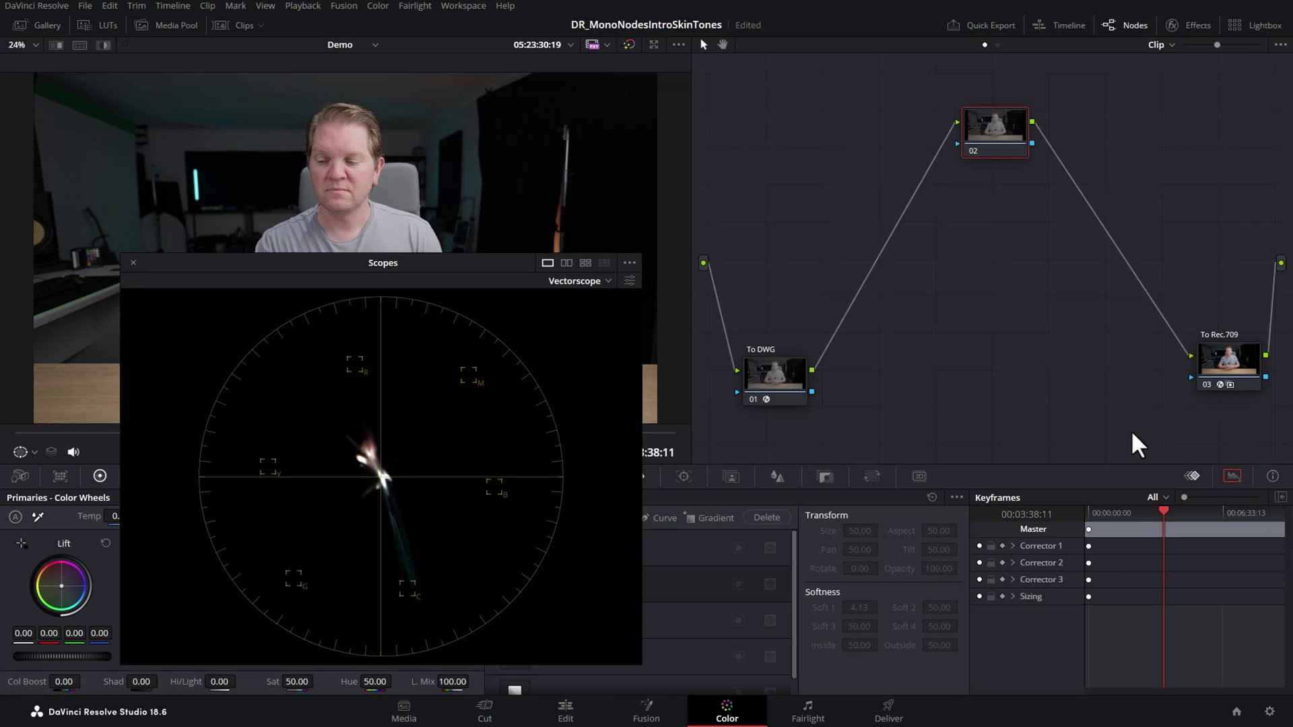
Move the scopes window off the viewer image and enable Show Skin Tone Indicator for the vectorscope.
{"action": "left_click_drag", "start_coordinate": [510, 279], "coordinate": [1025, 317]}
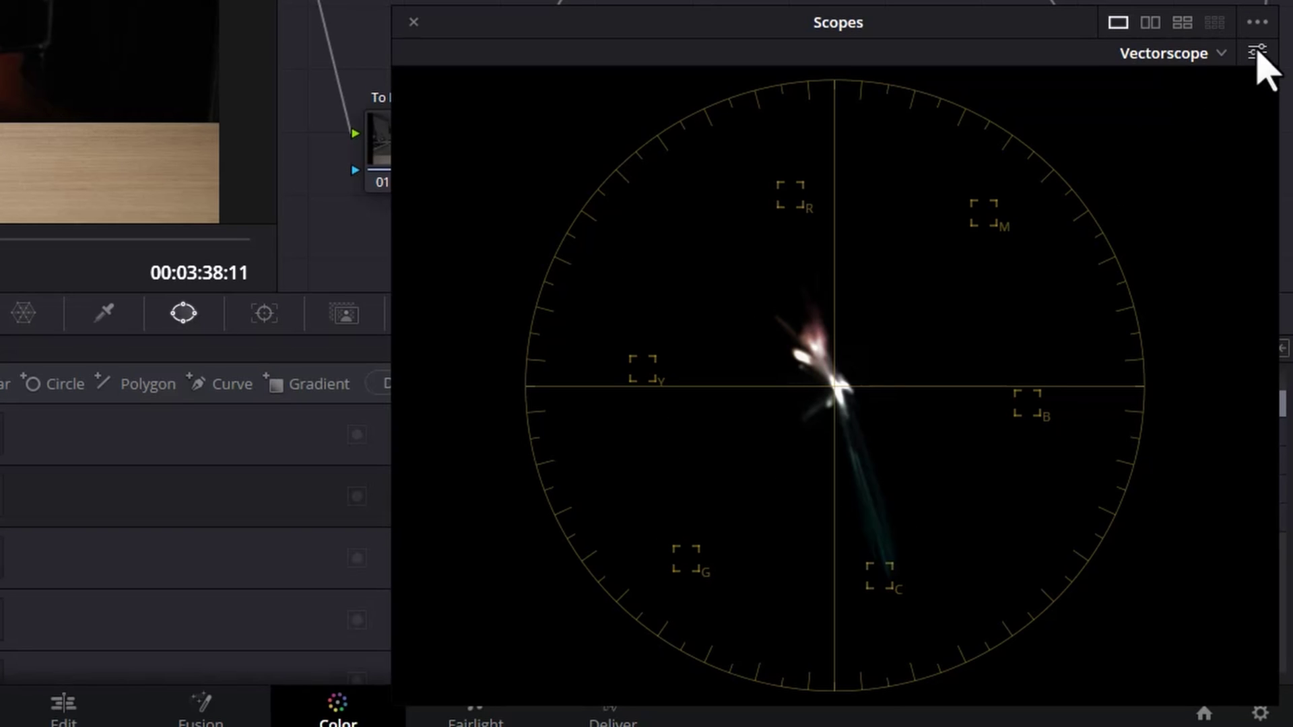
{"action": "left_click", "coordinate": [1256, 52]}
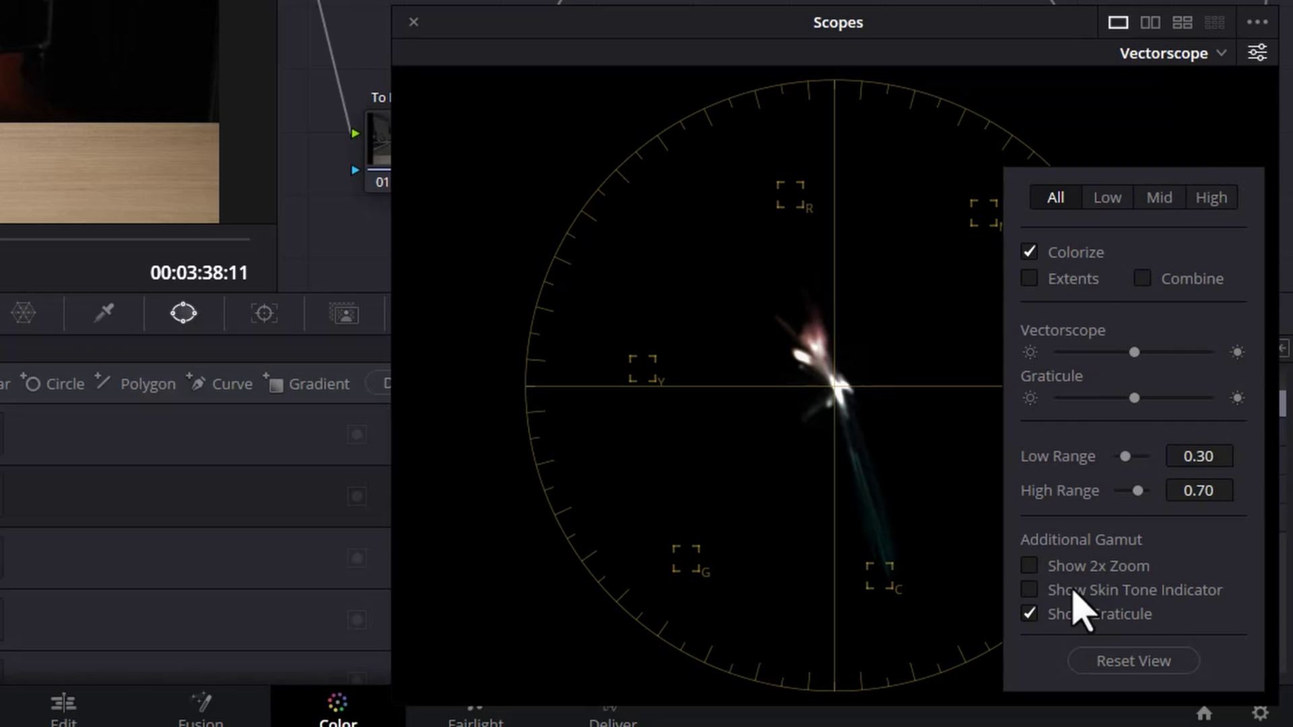
{"action": "left_click", "coordinate": [1029, 590]}
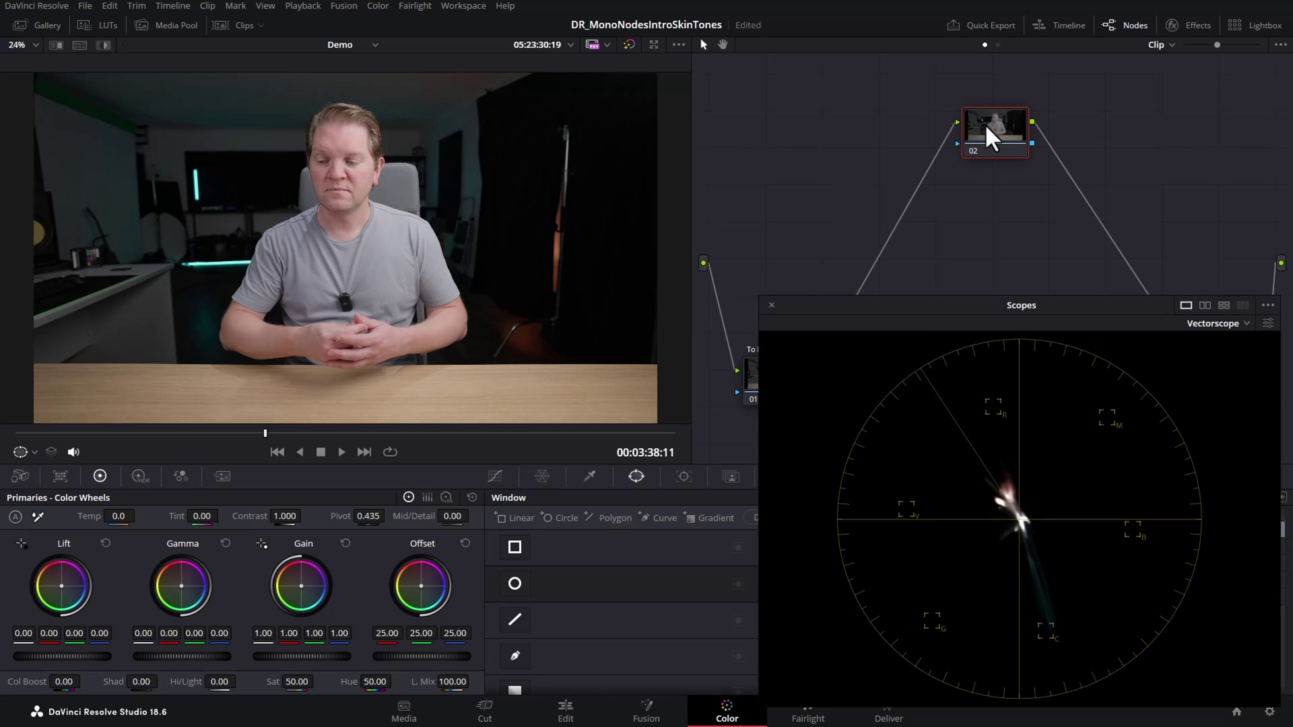
On node 02, draw a closed curve window around the man's face and black out everything outside it with an offset of -126.00.
{"action": "left_click_drag", "start_coordinate": [986, 126], "coordinate": [883, 124]}
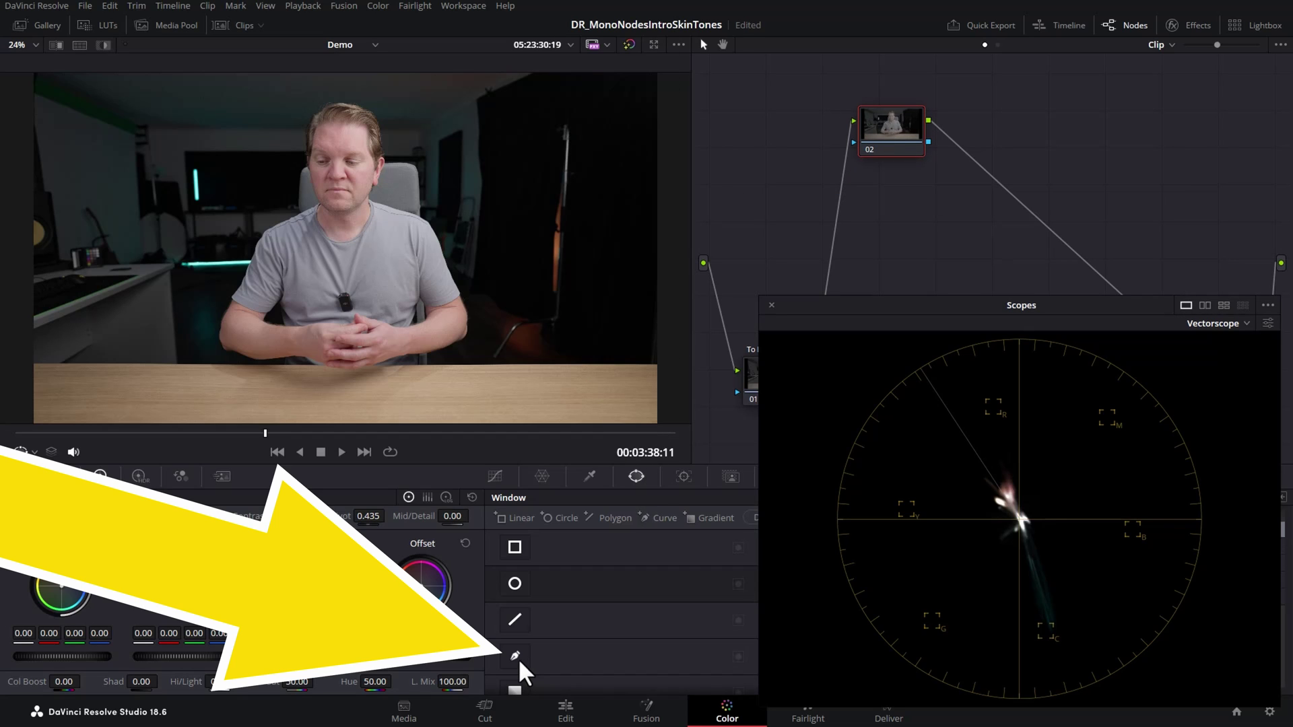
{"action": "left_click", "coordinate": [516, 656]}
{"action": "left_click", "coordinate": [317, 137]}
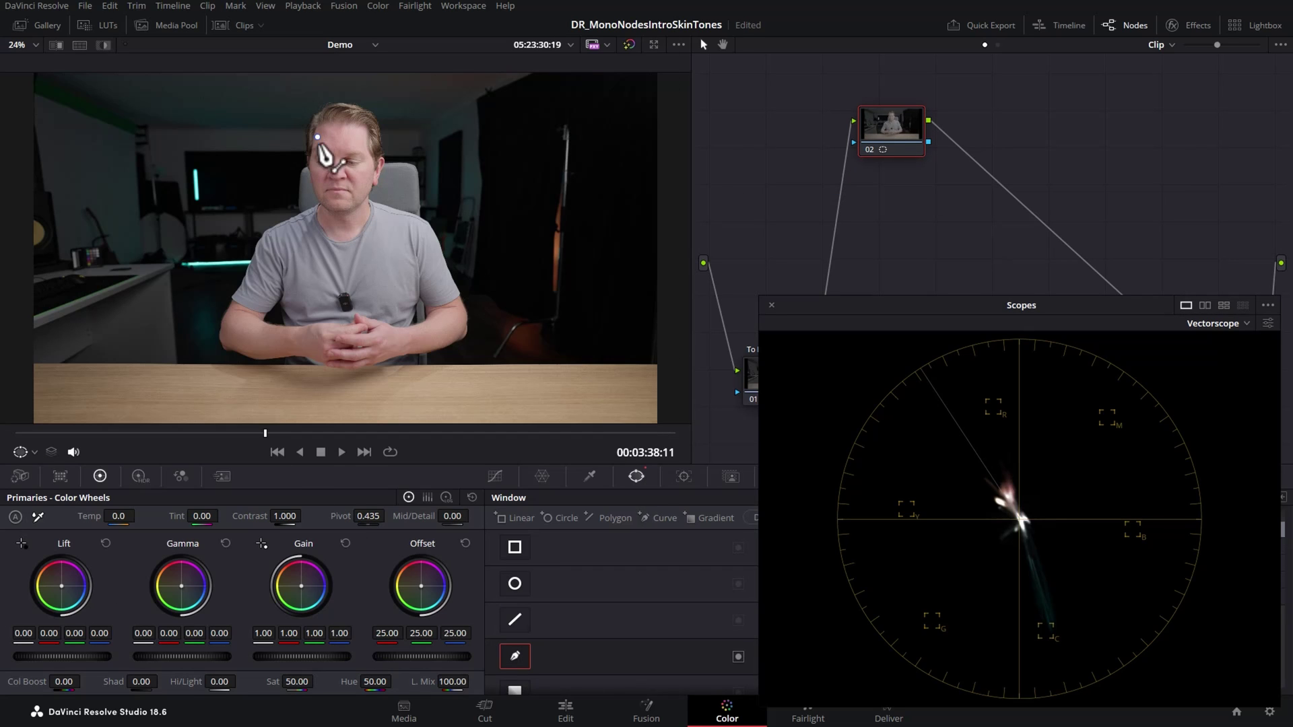
{"action": "left_click", "coordinate": [317, 189]}
{"action": "left_click", "coordinate": [334, 213]}
{"action": "left_click", "coordinate": [363, 195]}
{"action": "left_click", "coordinate": [370, 165]}
{"action": "left_click", "coordinate": [360, 136]}
{"action": "left_click", "coordinate": [341, 121]}
{"action": "left_click", "coordinate": [333, 130]}
{"action": "left_click", "coordinate": [317, 136]}
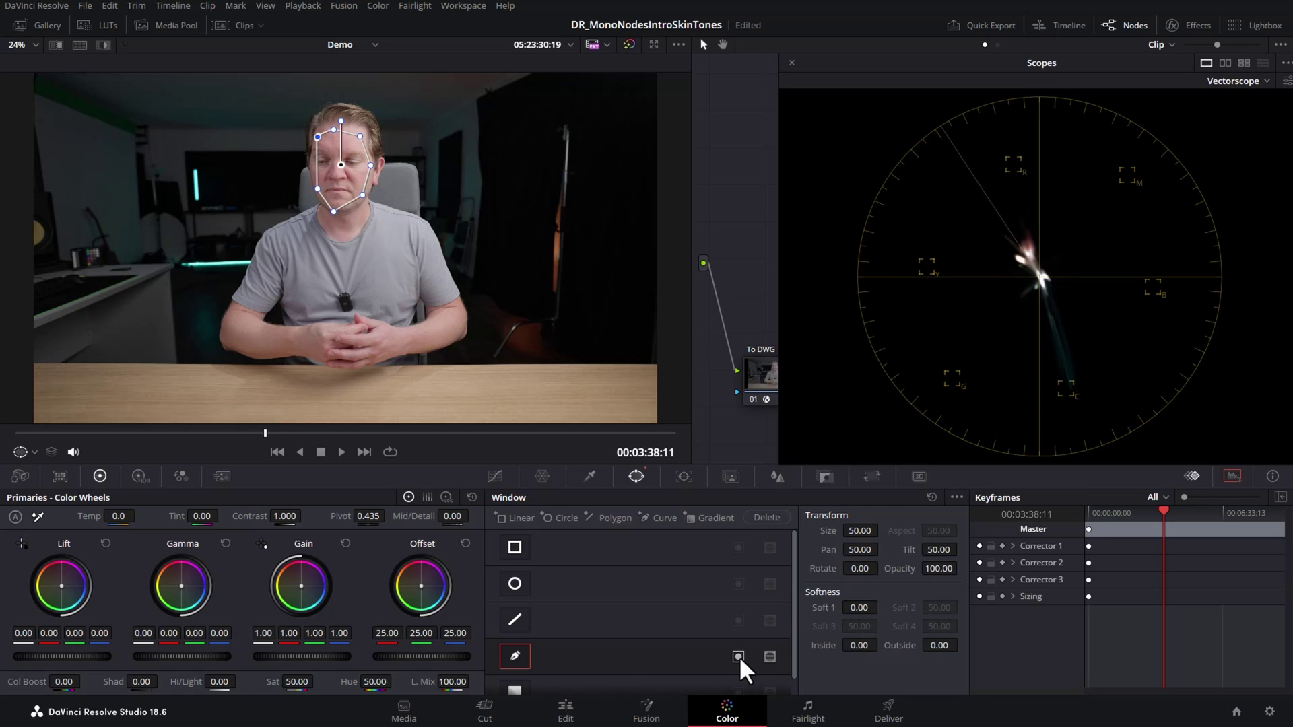
{"action": "left_click_drag", "start_coordinate": [466, 657], "coordinate": [389, 670]}
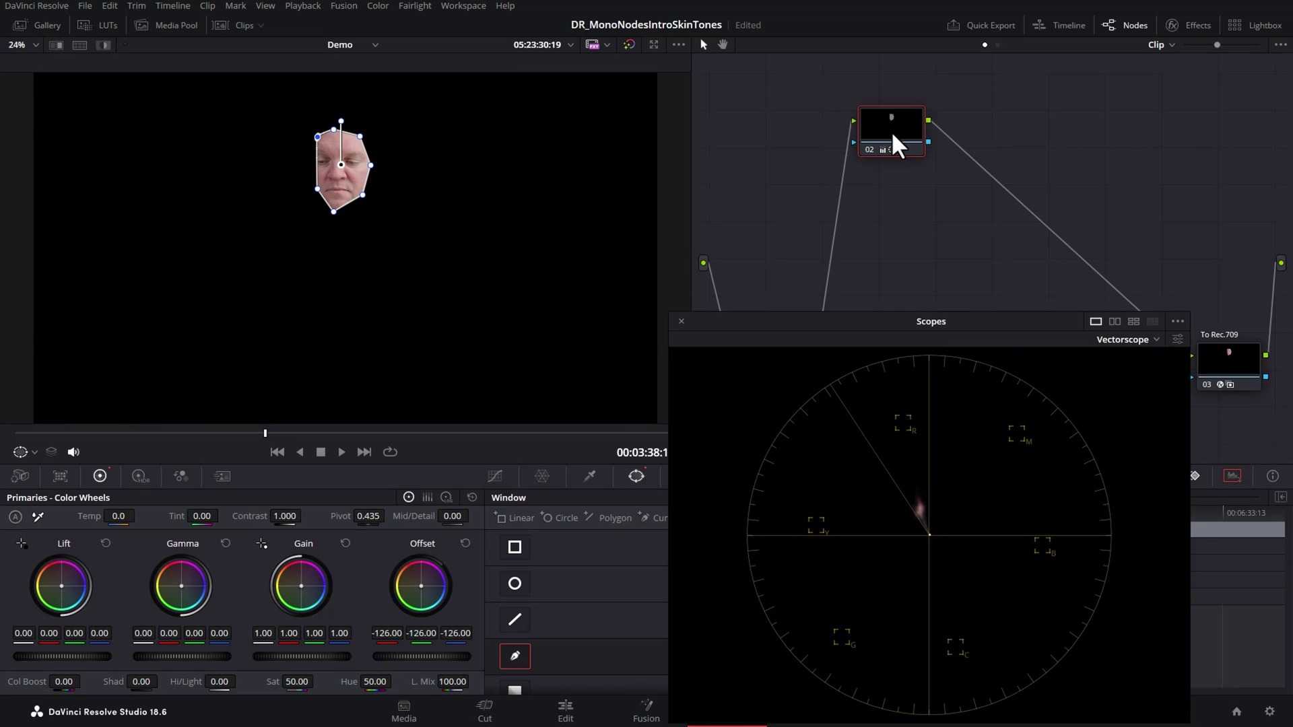
Add a serial node after the face-mask node and reposition the floating scopes window.
{"action": "right_click", "coordinate": [891, 131]}
{"action": "mouse_move", "coordinate": [957, 199]}
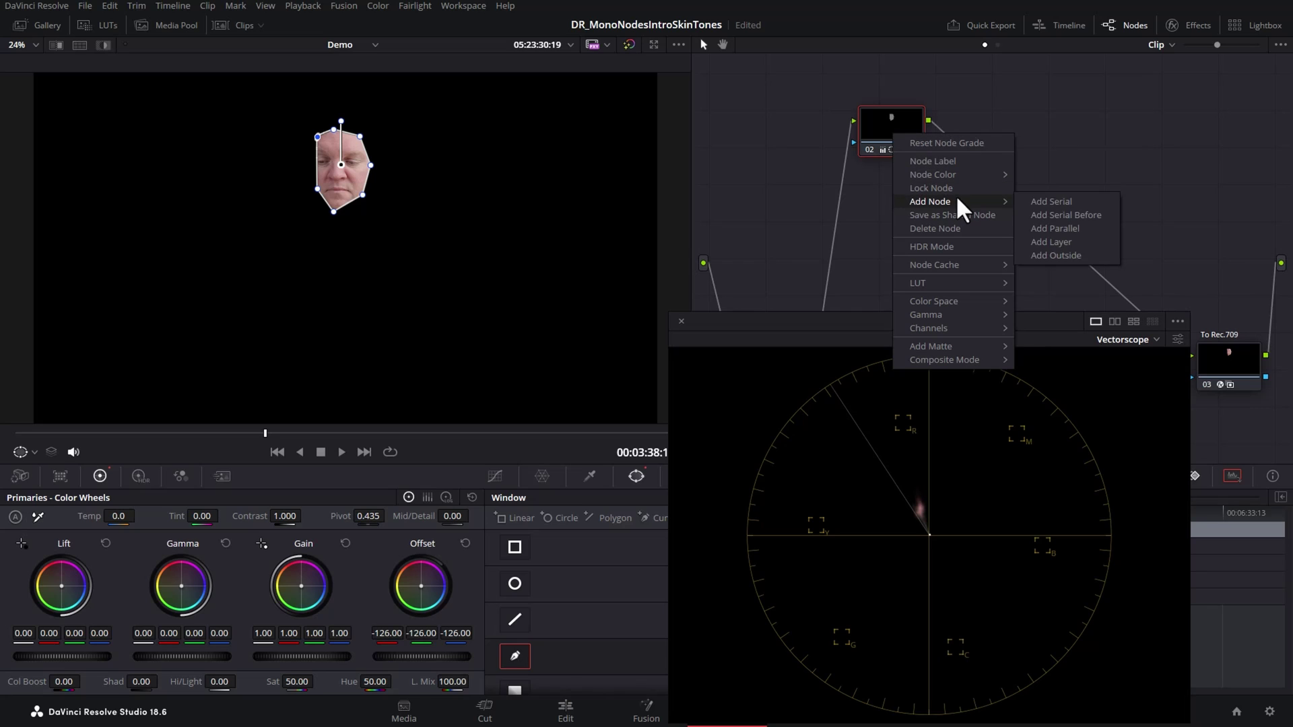
{"action": "left_click", "coordinate": [1052, 201]}
{"action": "left_click_drag", "start_coordinate": [981, 318], "coordinate": [1059, 244]}
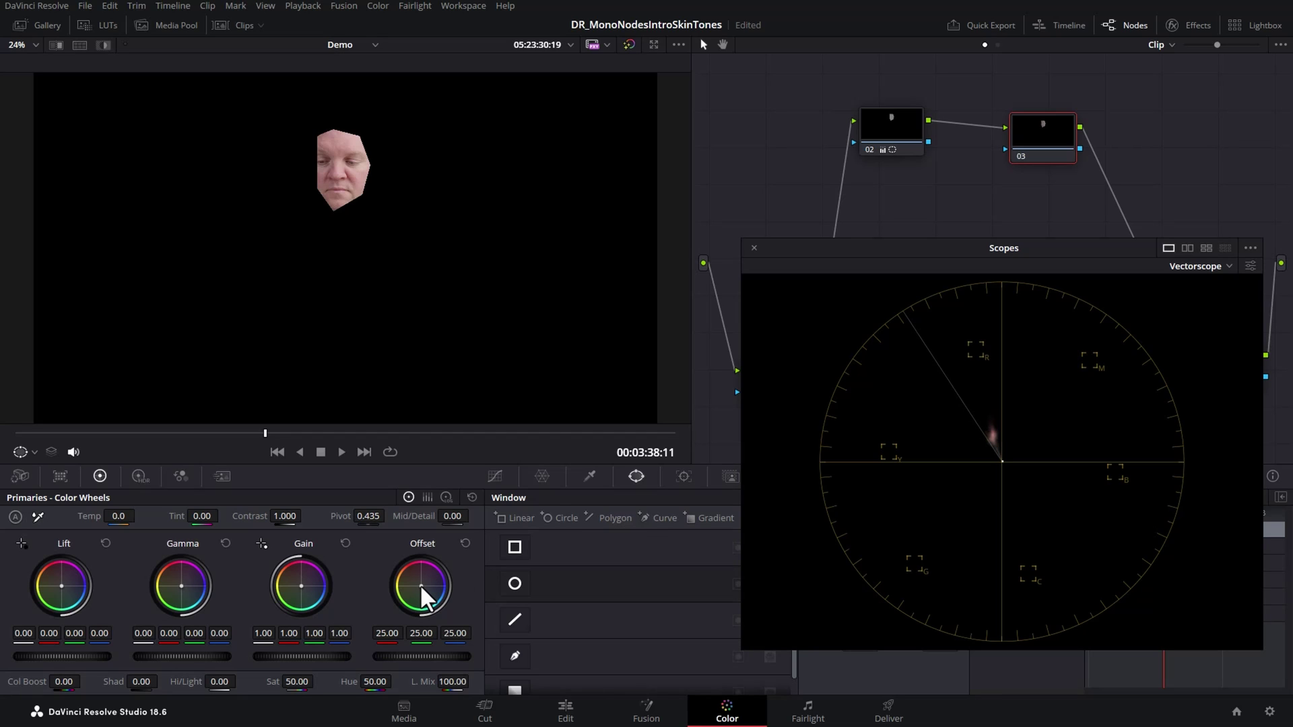
Try shifting the face's color toward the skin tone line with the Offset wheel and Tint, undo the last change, and display the curves.
{"action": "left_click_drag", "start_coordinate": [419, 584], "coordinate": [411, 578]}
{"action": "left_click_drag", "start_coordinate": [420, 584], "coordinate": [419, 585]}
{"action": "left_click_drag", "start_coordinate": [202, 516], "coordinate": [222, 516]}
{"action": "key", "text": "ctrl+z"}
{"action": "left_click", "coordinate": [495, 477]}
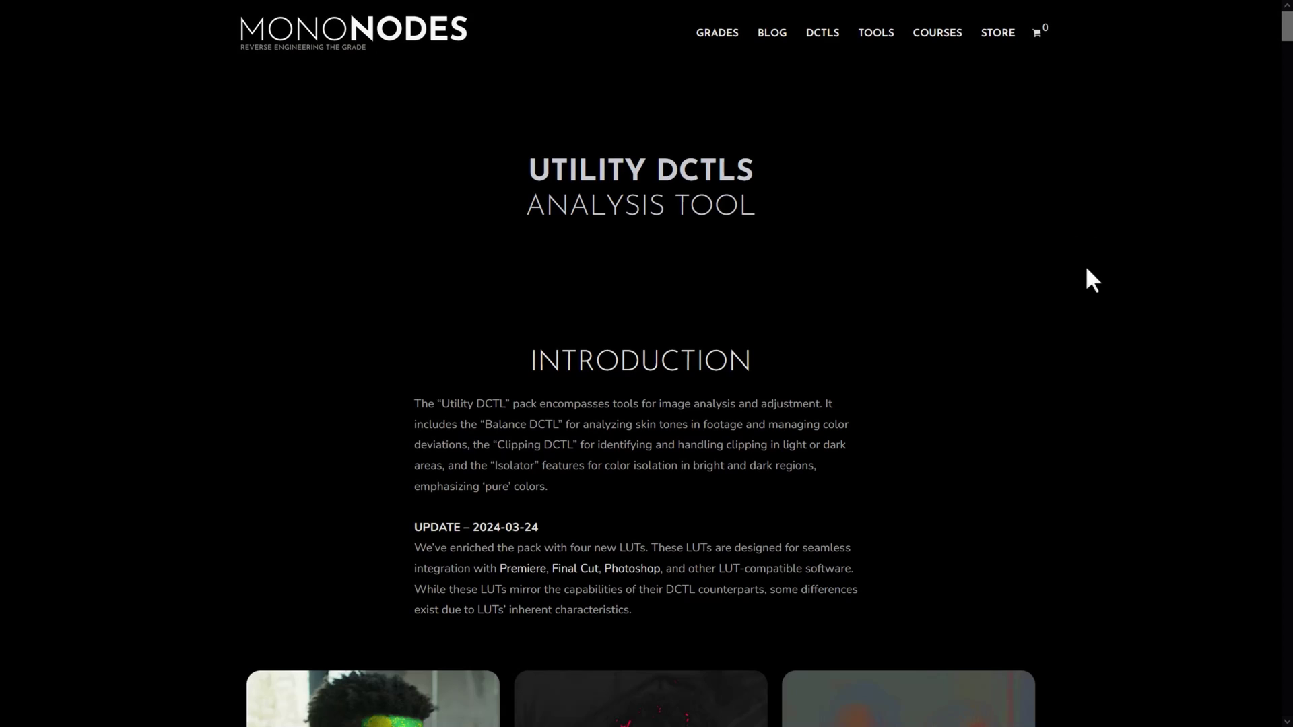
Get the free Utility-DCTL-v1.1-DEMO.zip from the Mononodes Utility DCTLs page and open the Utility-DCTL-v1.1-DEMO folder inside it.
{"action": "scroll", "coordinate": [1097, 303], "scroll_direction": "down", "scroll_amount": 5}
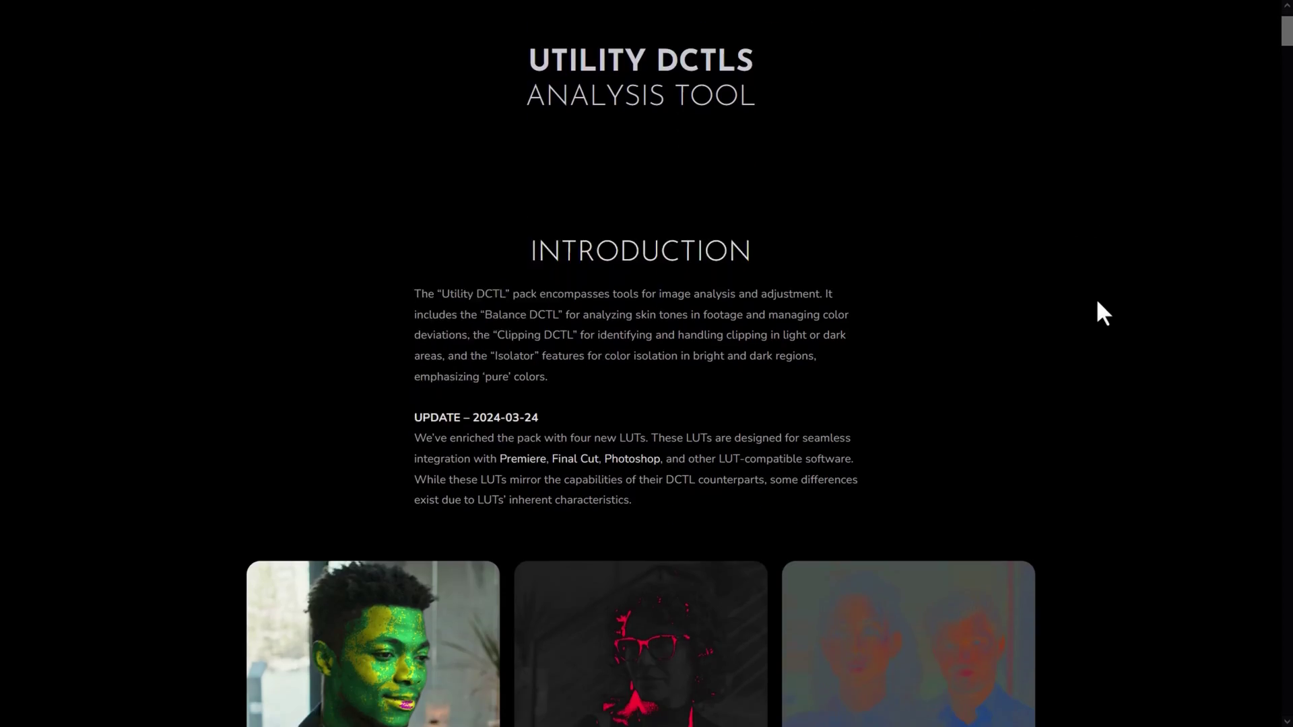
{"action": "scroll", "coordinate": [1096, 298], "scroll_direction": "down", "scroll_amount": 6}
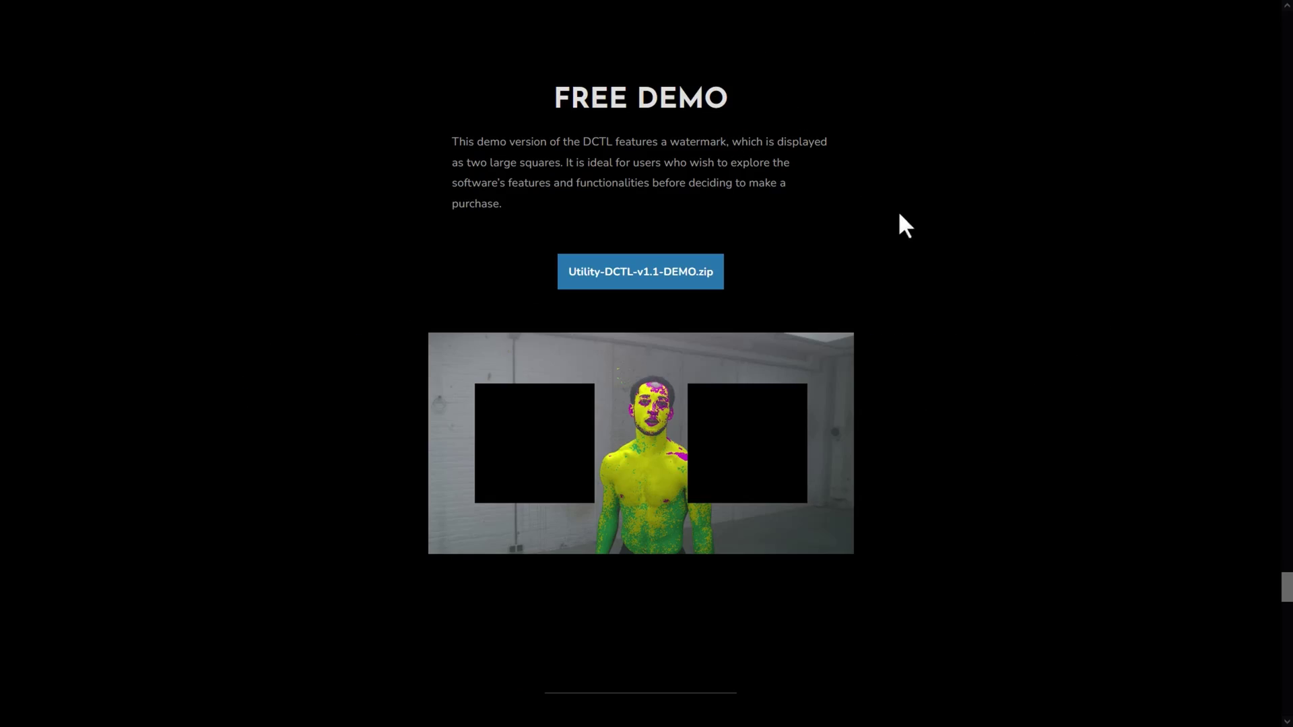
{"action": "left_click", "coordinate": [624, 277]}
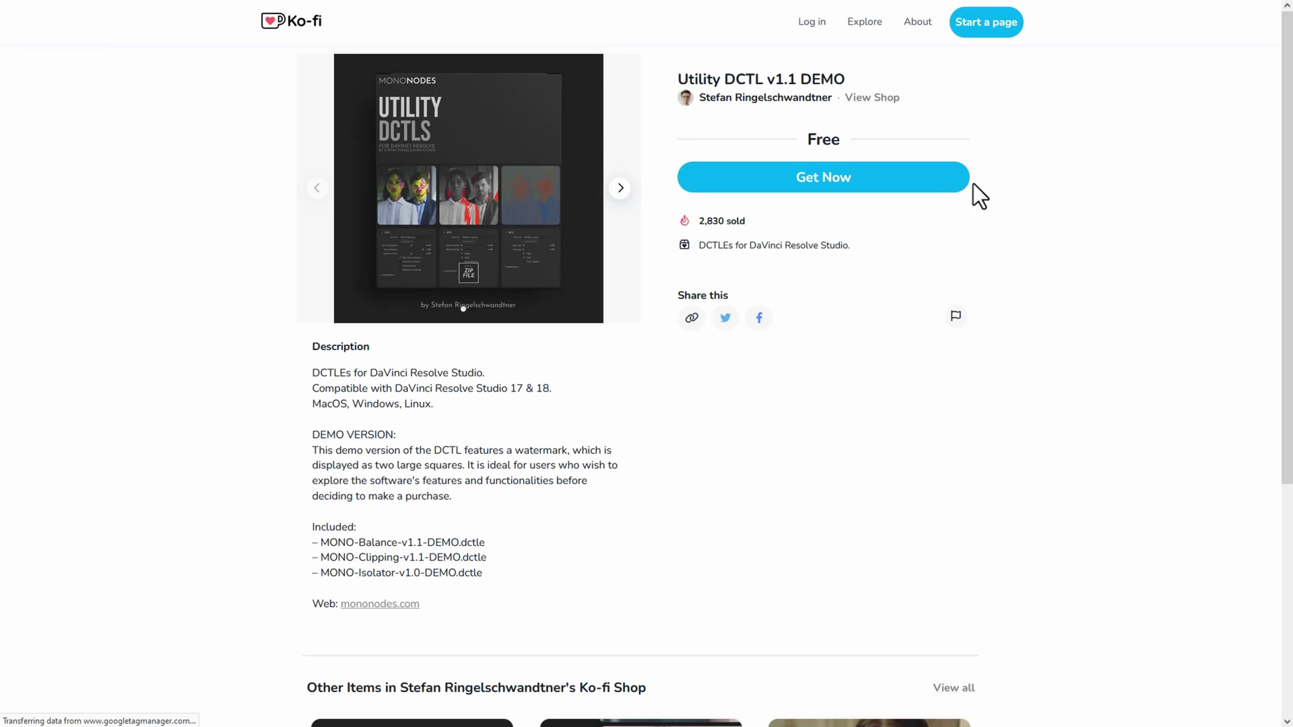
{"action": "left_click", "coordinate": [816, 189]}
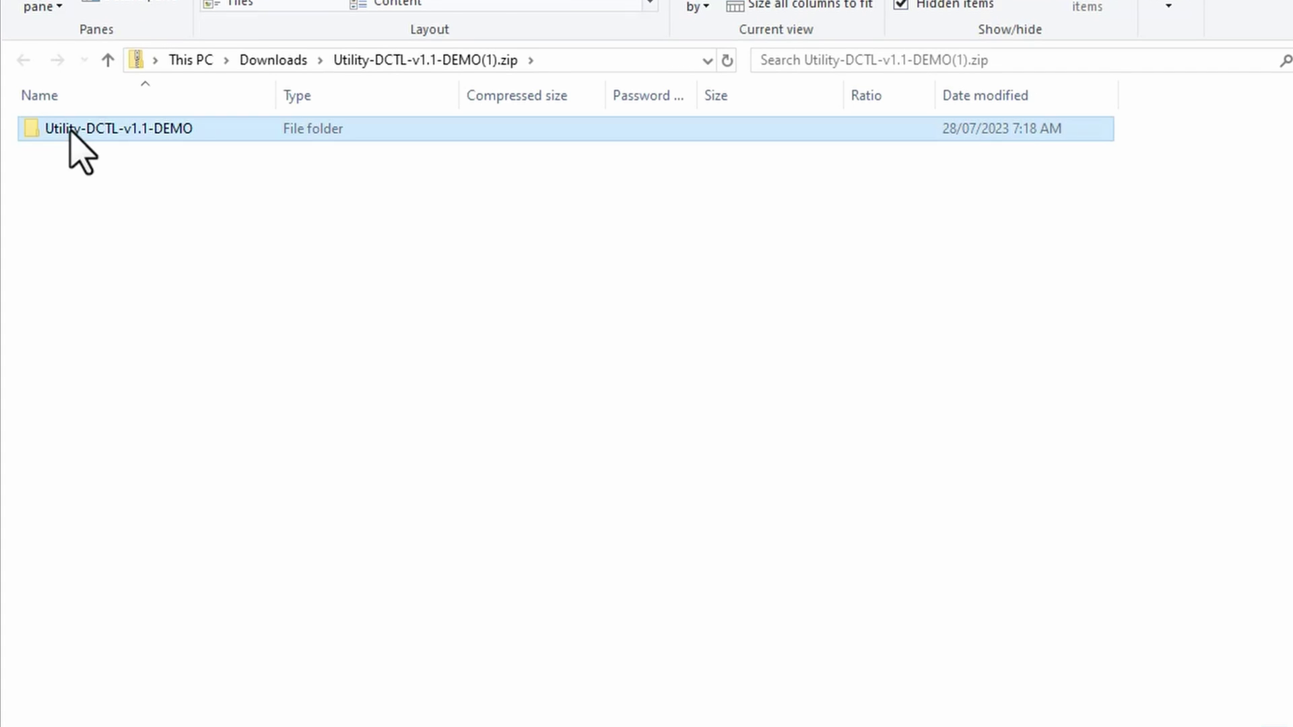
{"action": "double_click", "coordinate": [406, 151]}
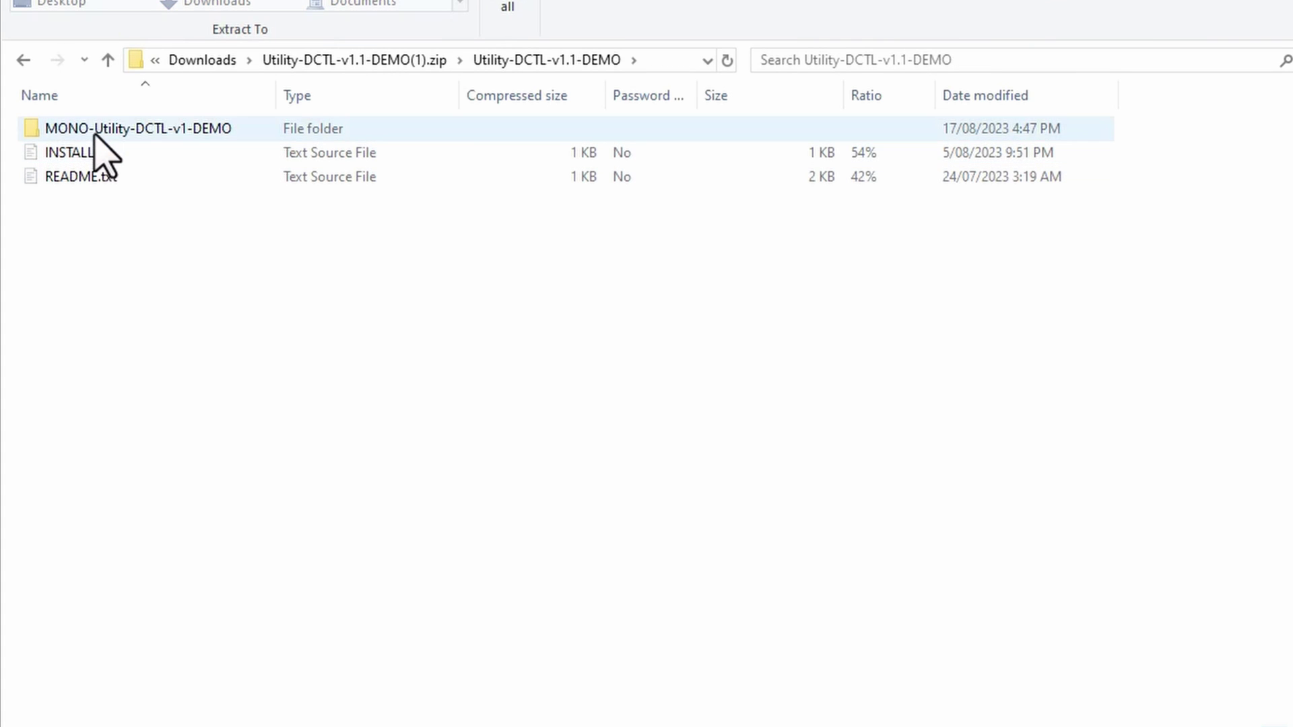
{"action": "key", "text": "Down"}
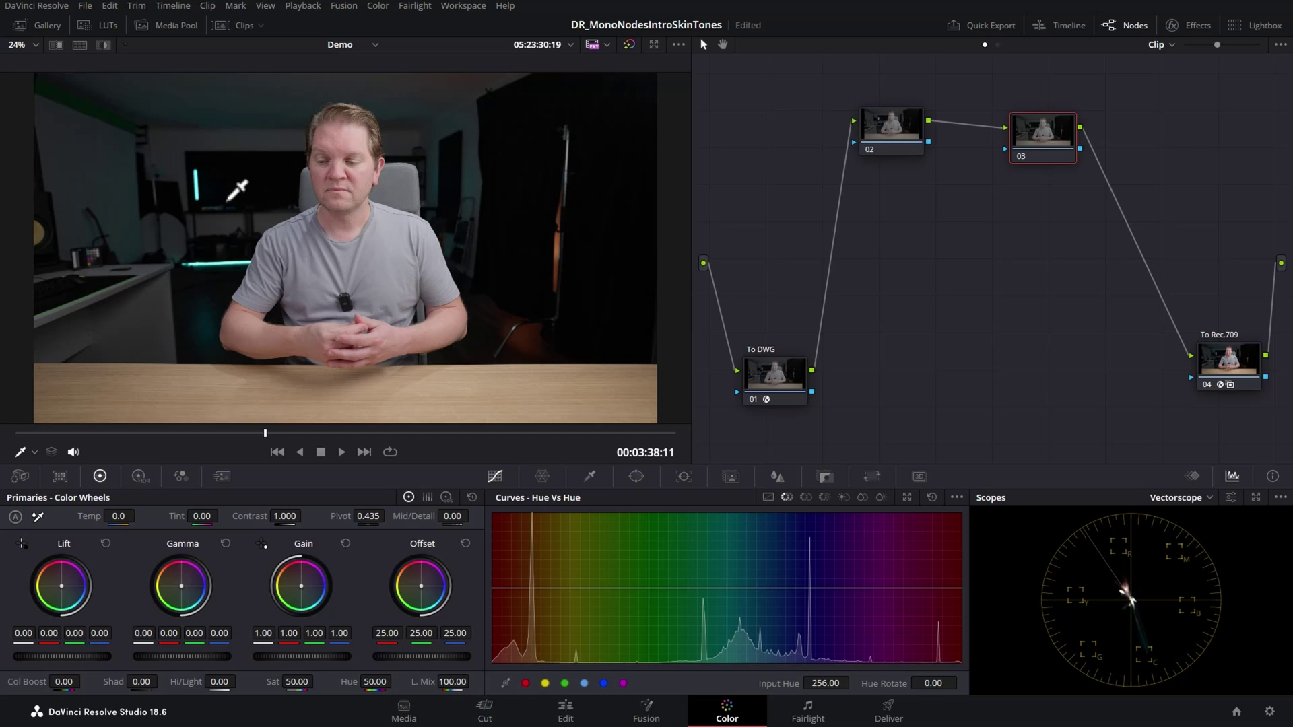
Switch to DaVinci Resolve and open the LUT folder from the project's Color Management settings.
{"action": "left_click", "coordinate": [83, 4]}
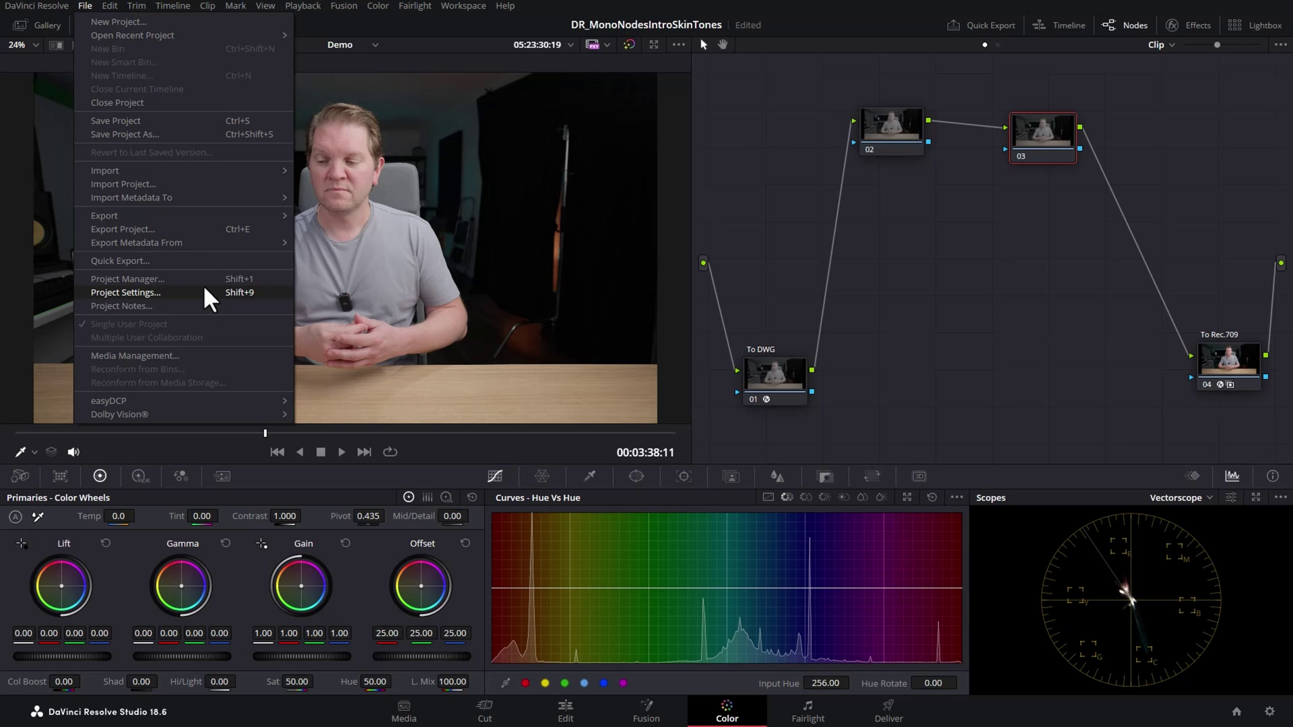
{"action": "left_click", "coordinate": [210, 292]}
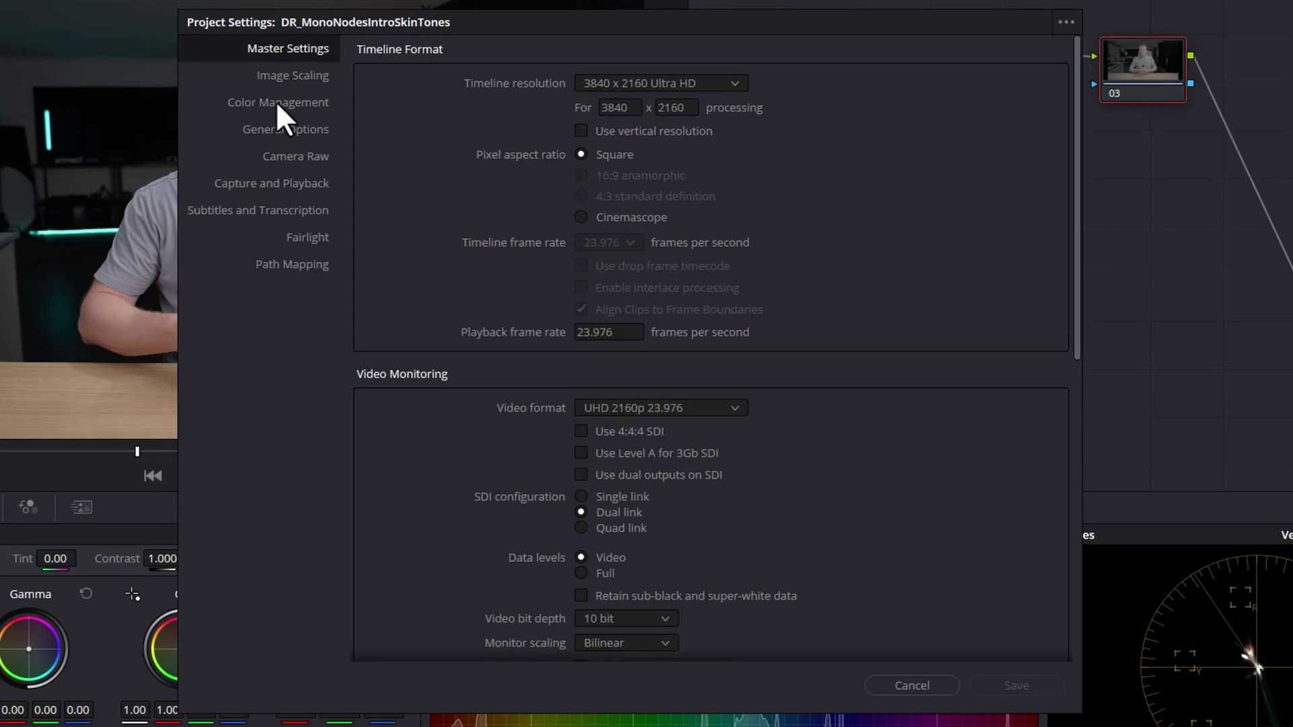
{"action": "left_click", "coordinate": [277, 100]}
{"action": "scroll", "coordinate": [1024, 377], "scroll_direction": "down", "scroll_amount": 10}
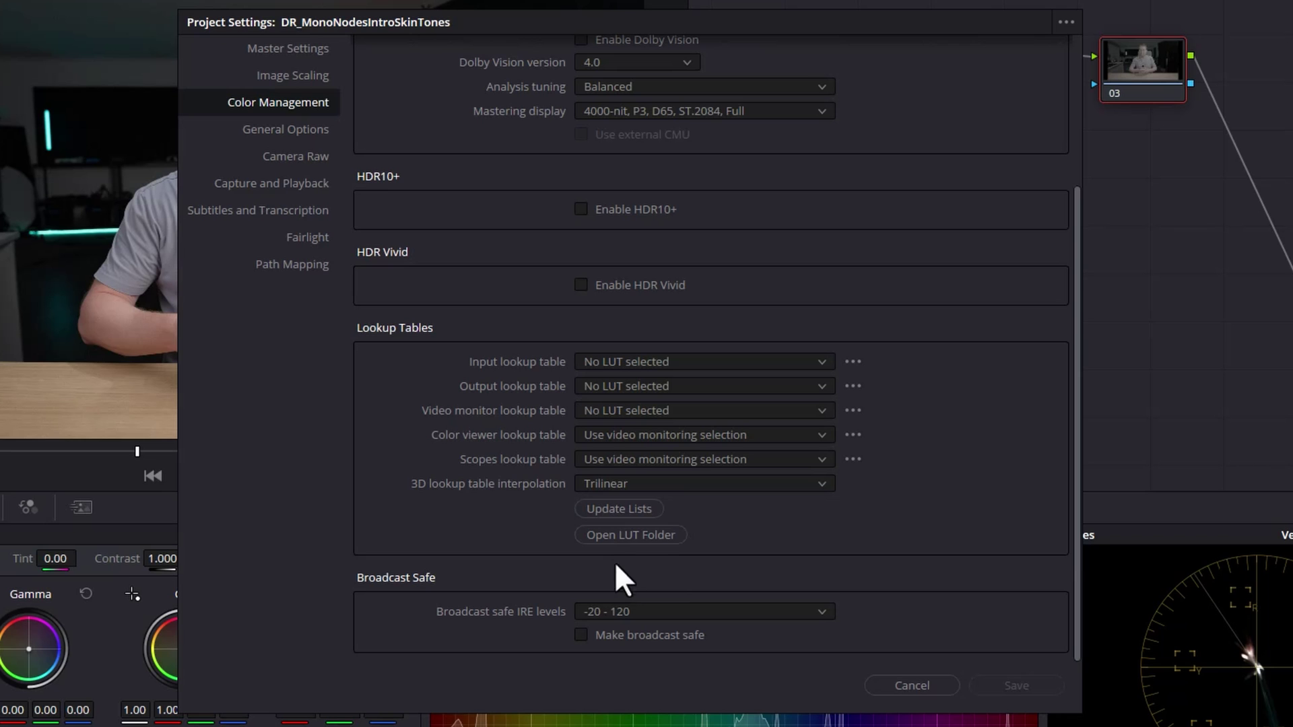
{"action": "left_click", "coordinate": [660, 536]}
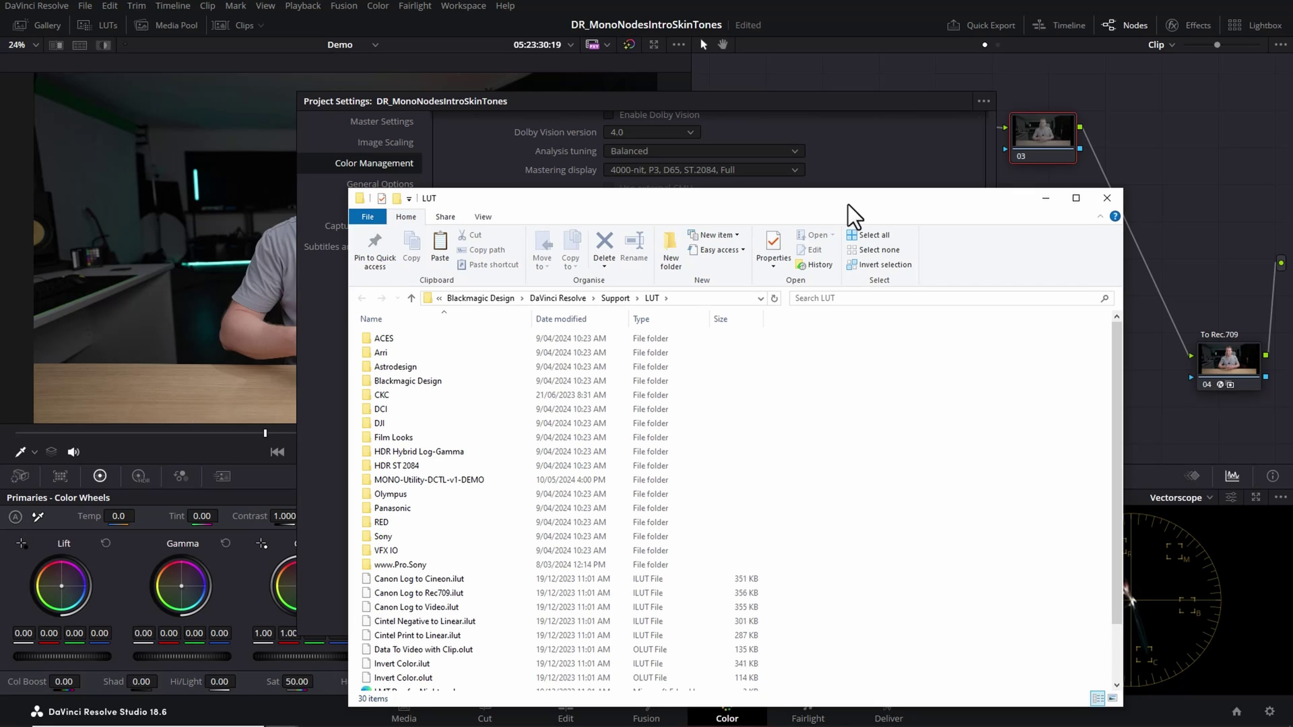
Locate the MONO-Utility-DCTL-v1-DEMO folder in the LUT folder and close the project settings without saving.
{"action": "left_click_drag", "start_coordinate": [847, 205], "coordinate": [782, 79]}
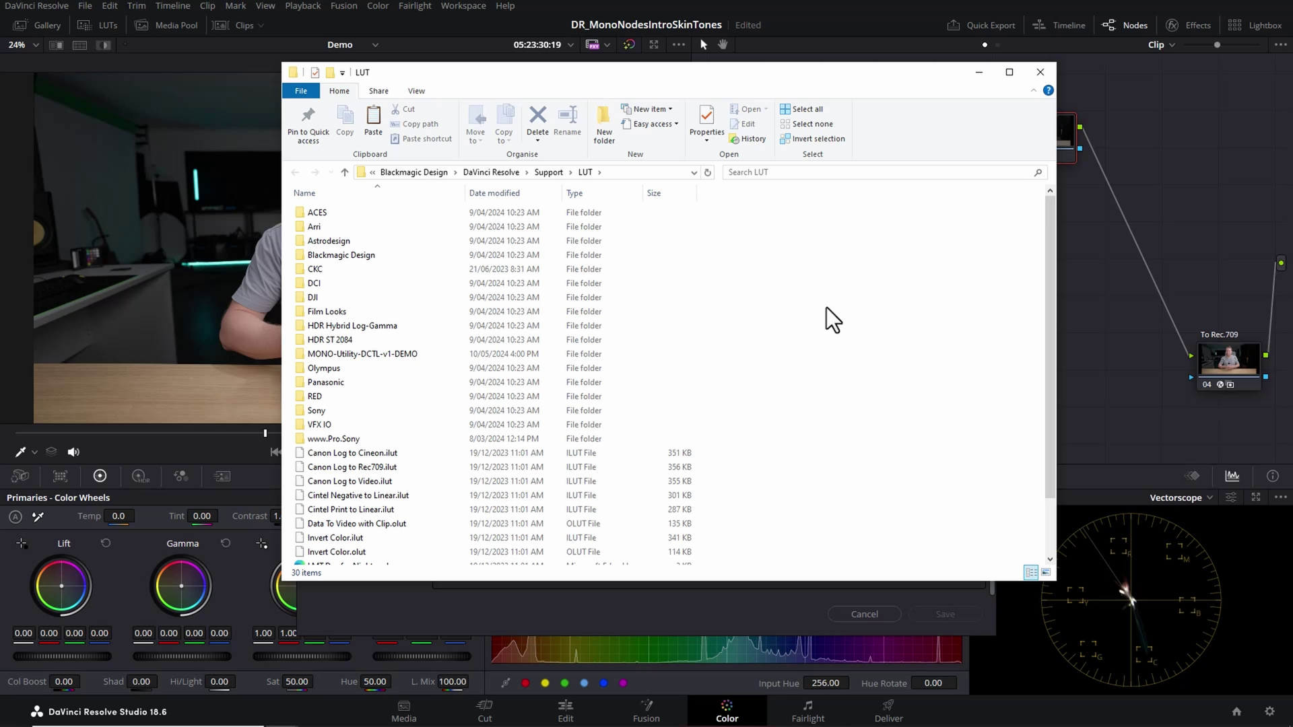
{"action": "right_click", "coordinate": [849, 266]}
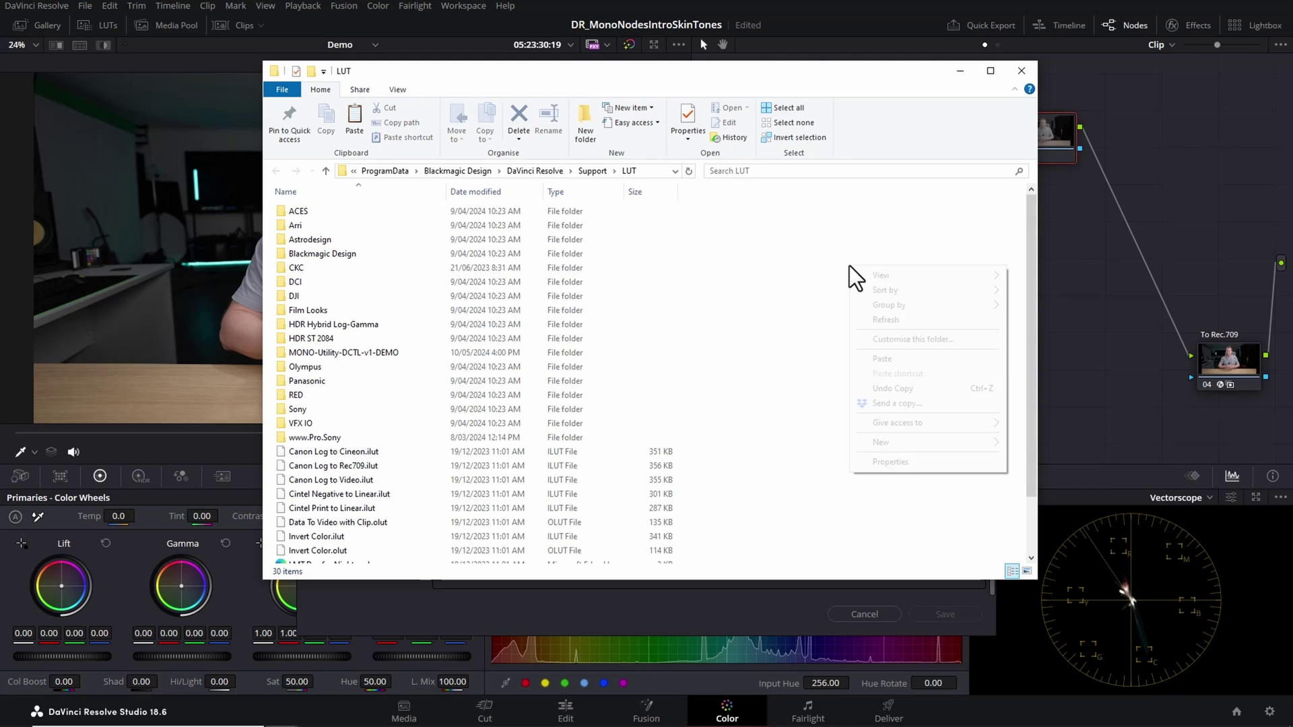
{"action": "left_click", "coordinate": [279, 353]}
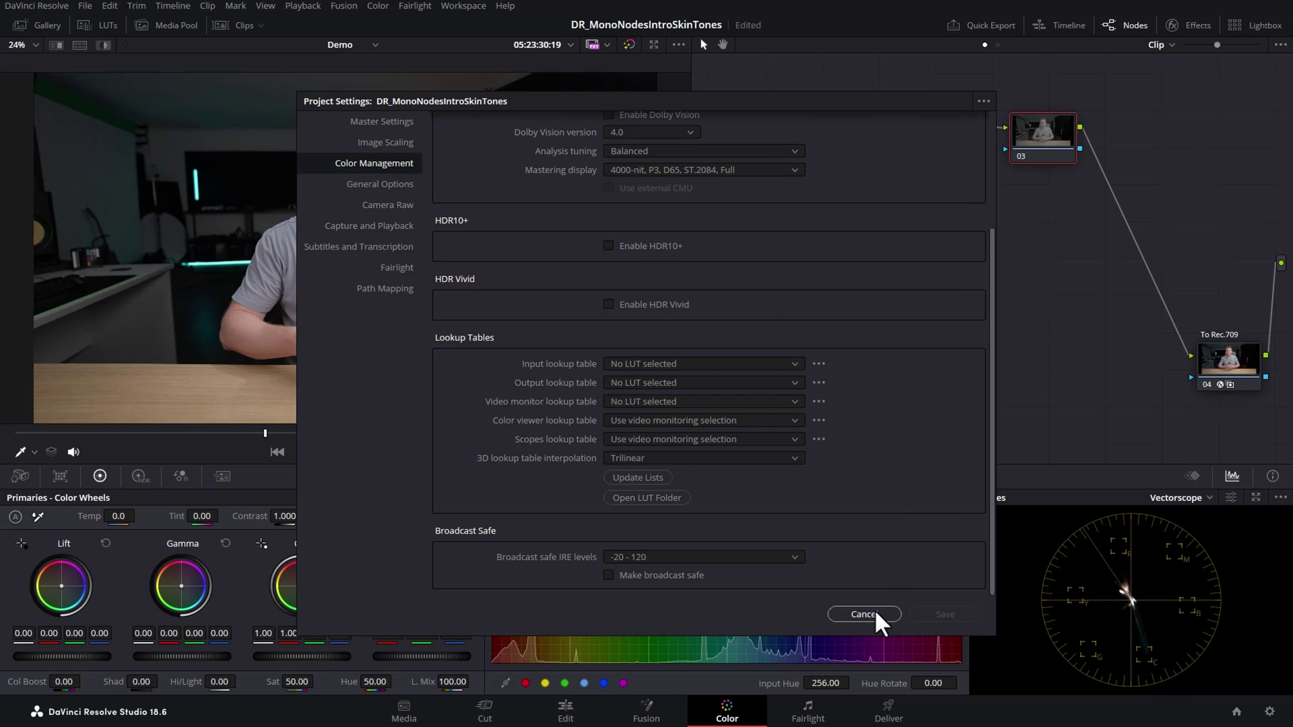
{"action": "left_click", "coordinate": [865, 614]}
{"action": "left_click", "coordinate": [24, 9]}
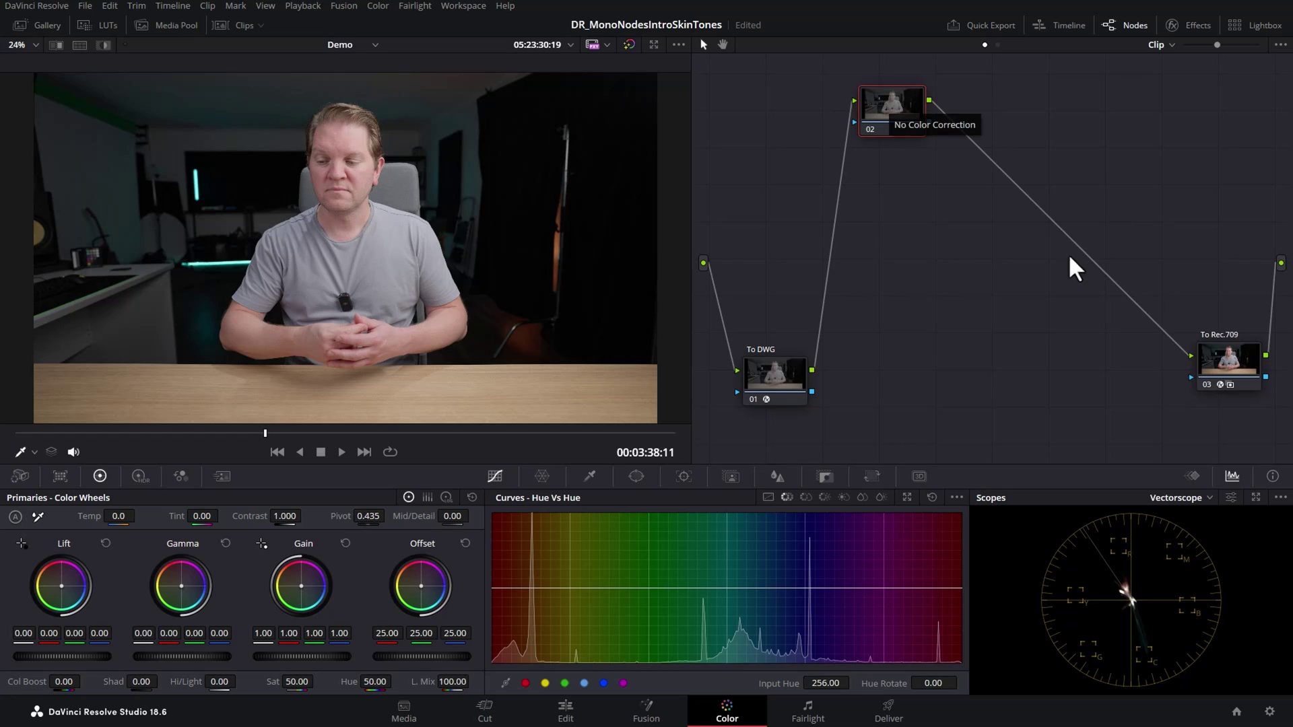
Rearrange the To DWG, To Rec.709 and 02 nodes in the node graph.
{"action": "left_click", "coordinate": [1232, 372]}
{"action": "left_click_drag", "start_coordinate": [797, 374], "coordinate": [792, 373]}
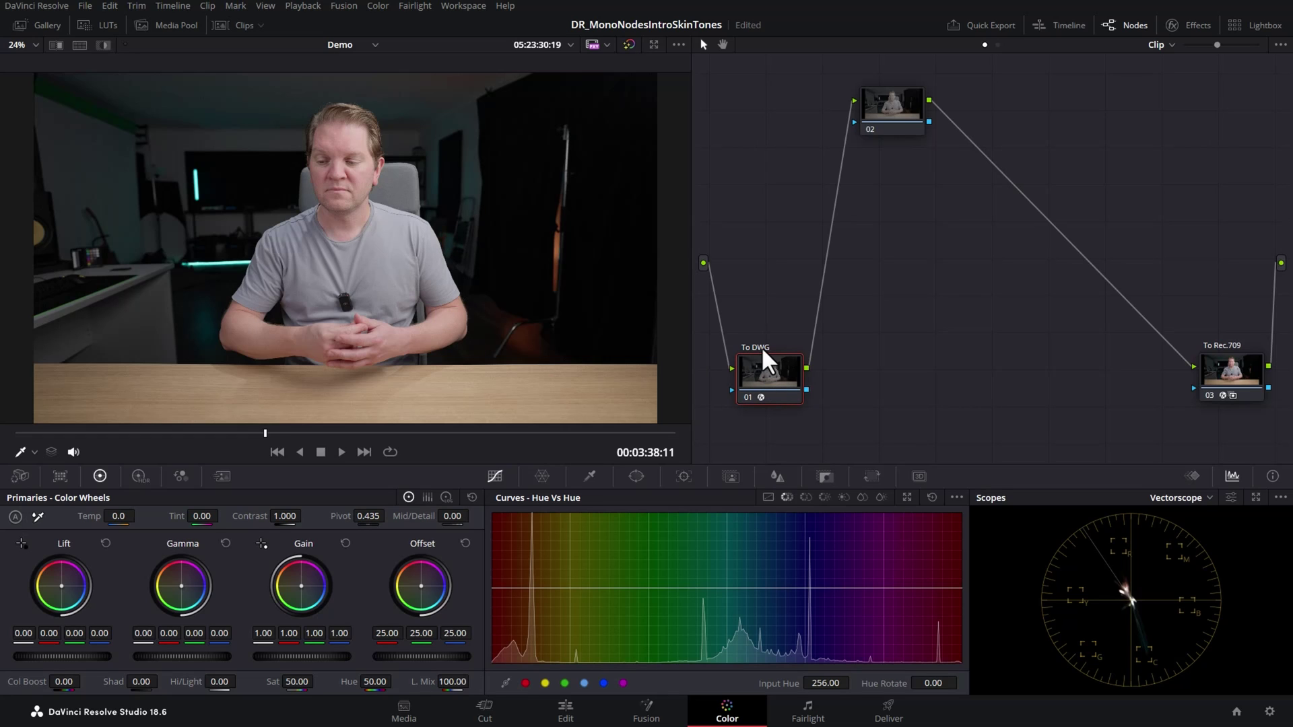
{"action": "left_click_drag", "start_coordinate": [1243, 373], "coordinate": [1188, 366]}
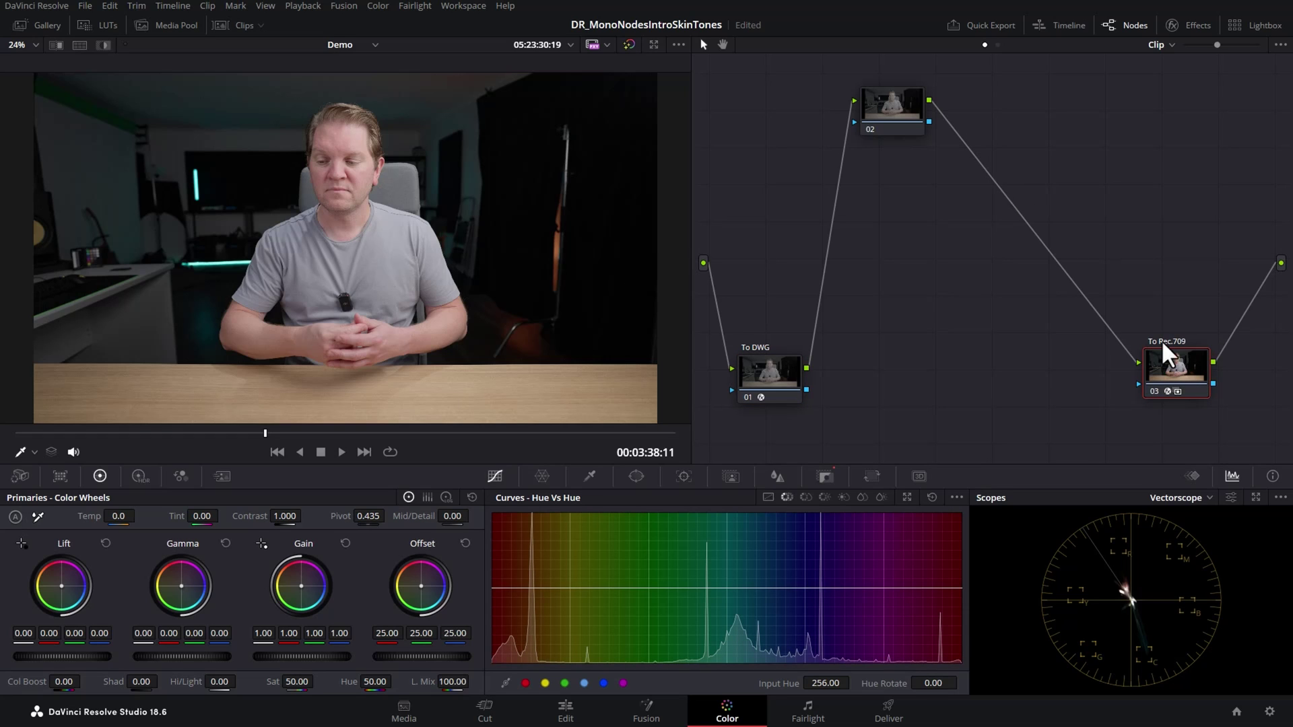
{"action": "left_click_drag", "start_coordinate": [902, 108], "coordinate": [931, 121]}
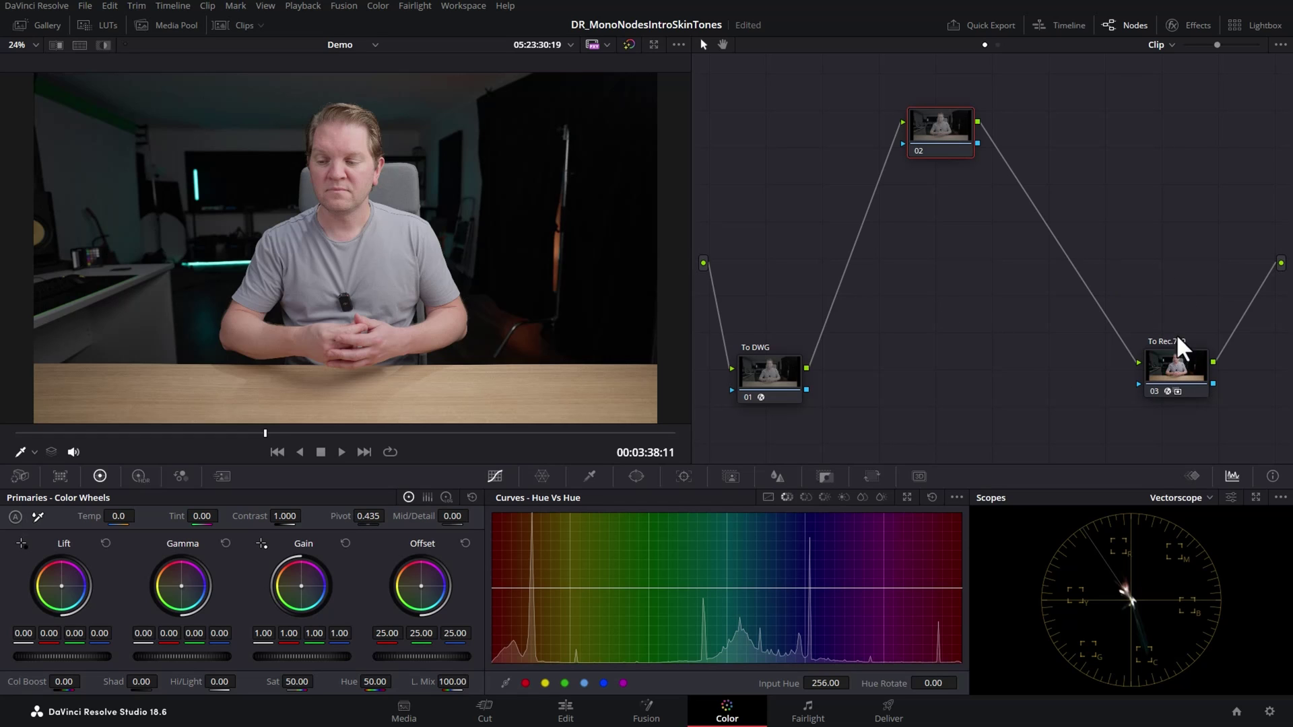
Move the To Rec.709 node away from the graph output and add a serial node after it.
{"action": "left_click_drag", "start_coordinate": [1179, 363], "coordinate": [1074, 350]}
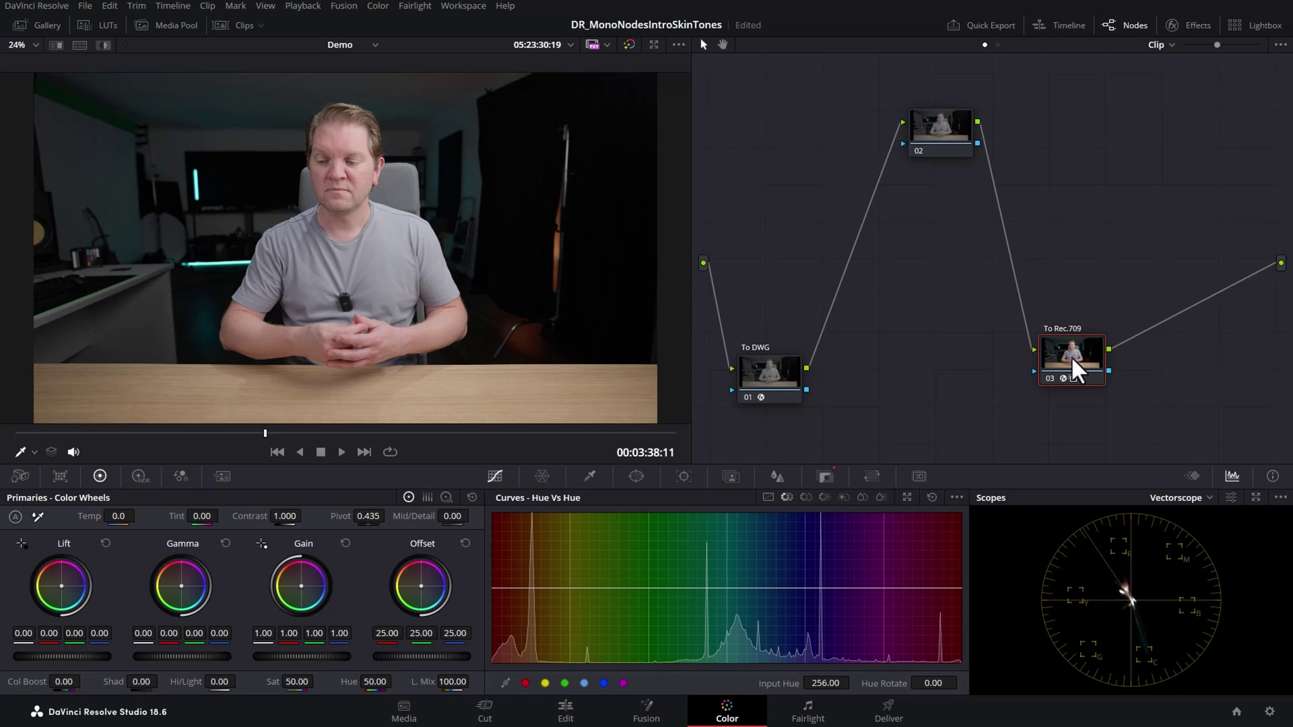
{"action": "right_click", "coordinate": [1072, 358]}
{"action": "mouse_move", "coordinate": [1142, 424]}
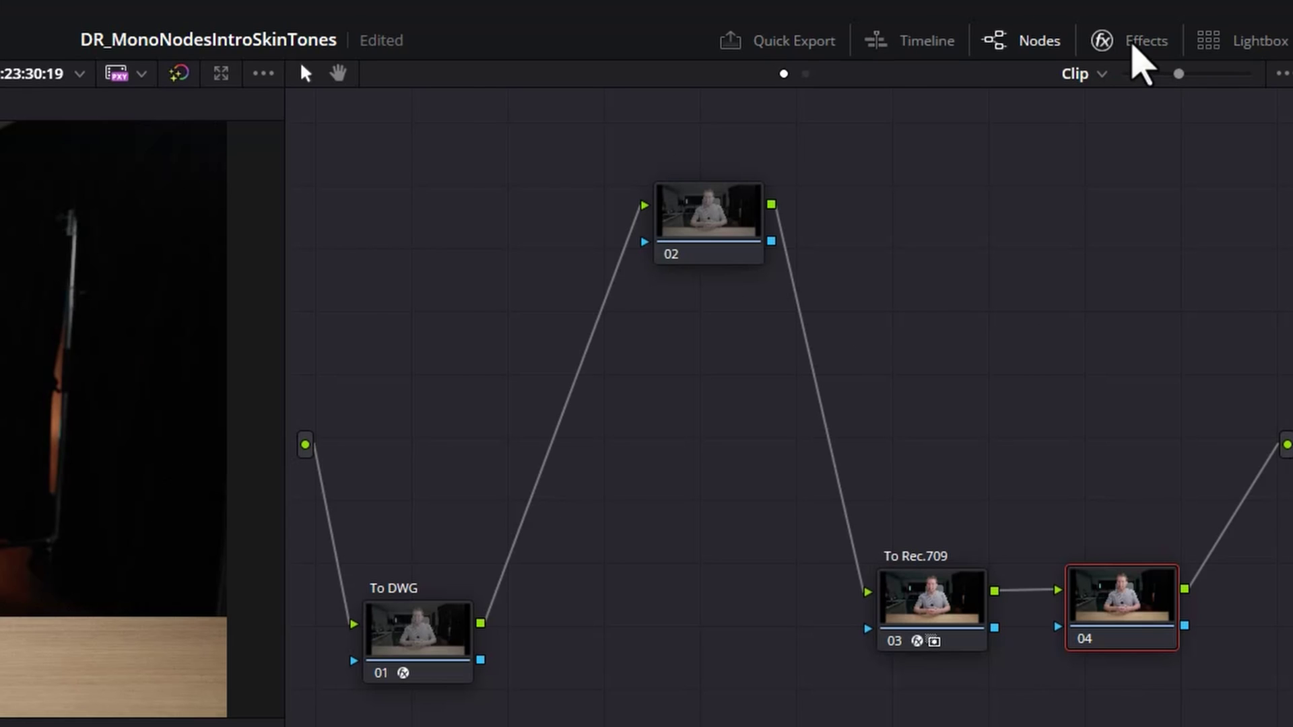
Find the DCTL effect in the effects library with the search "dctl" and apply it to node 04.
{"action": "left_click", "coordinate": [1140, 60]}
{"action": "left_click", "coordinate": [1244, 73]}
{"action": "type", "text": "dctl"}
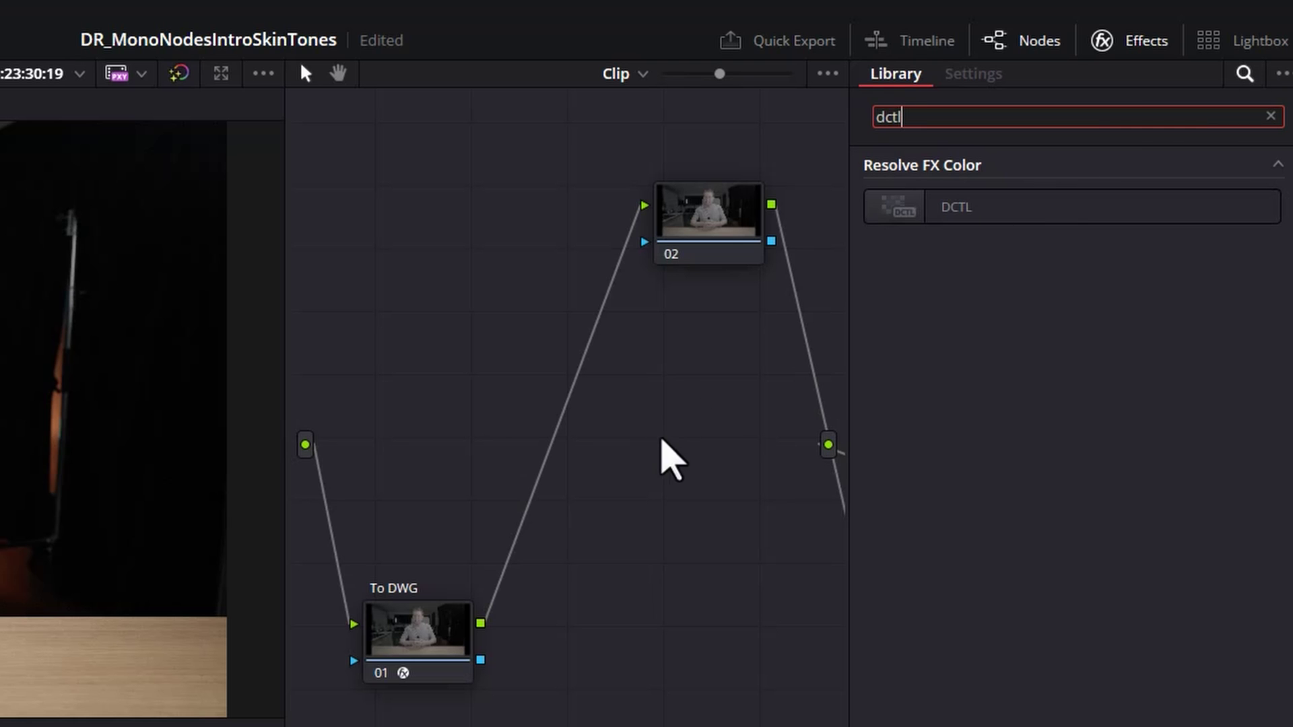
{"action": "left_click", "coordinate": [737, 451]}
{"action": "left_click_drag", "start_coordinate": [733, 434], "coordinate": [280, 404]}
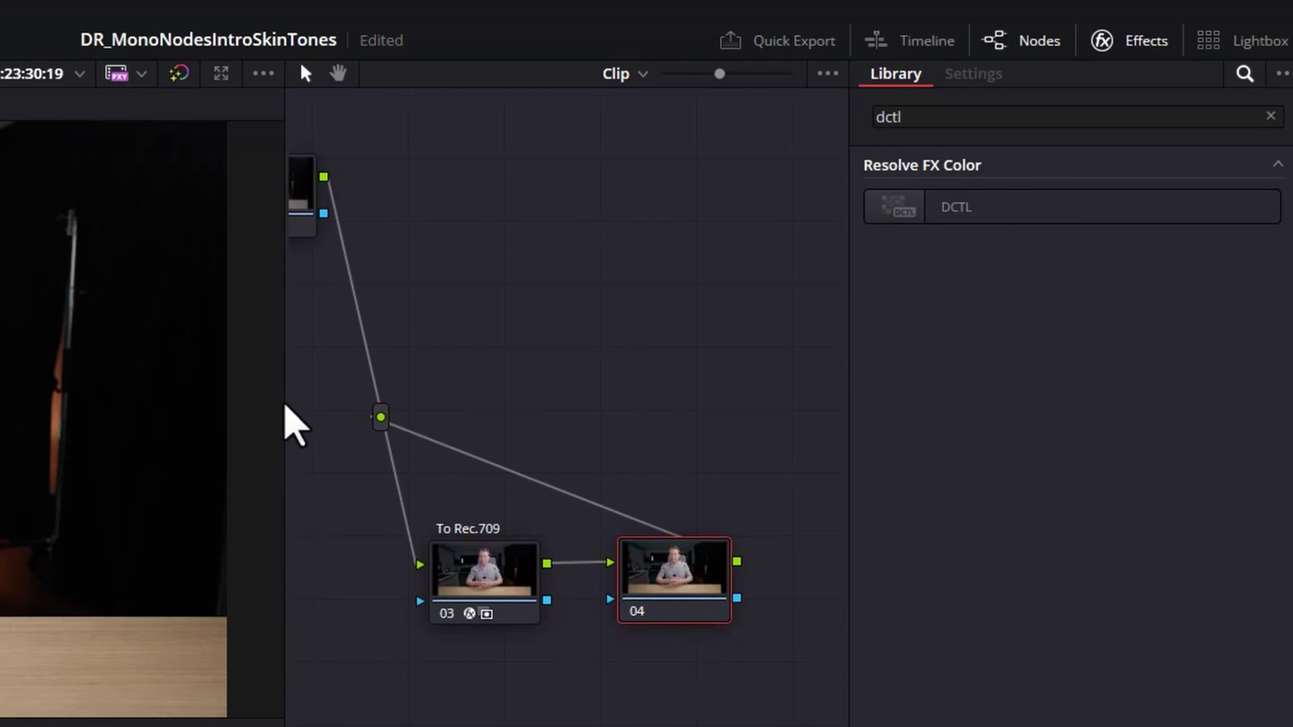
{"action": "left_click_drag", "start_coordinate": [697, 377], "coordinate": [750, 366]}
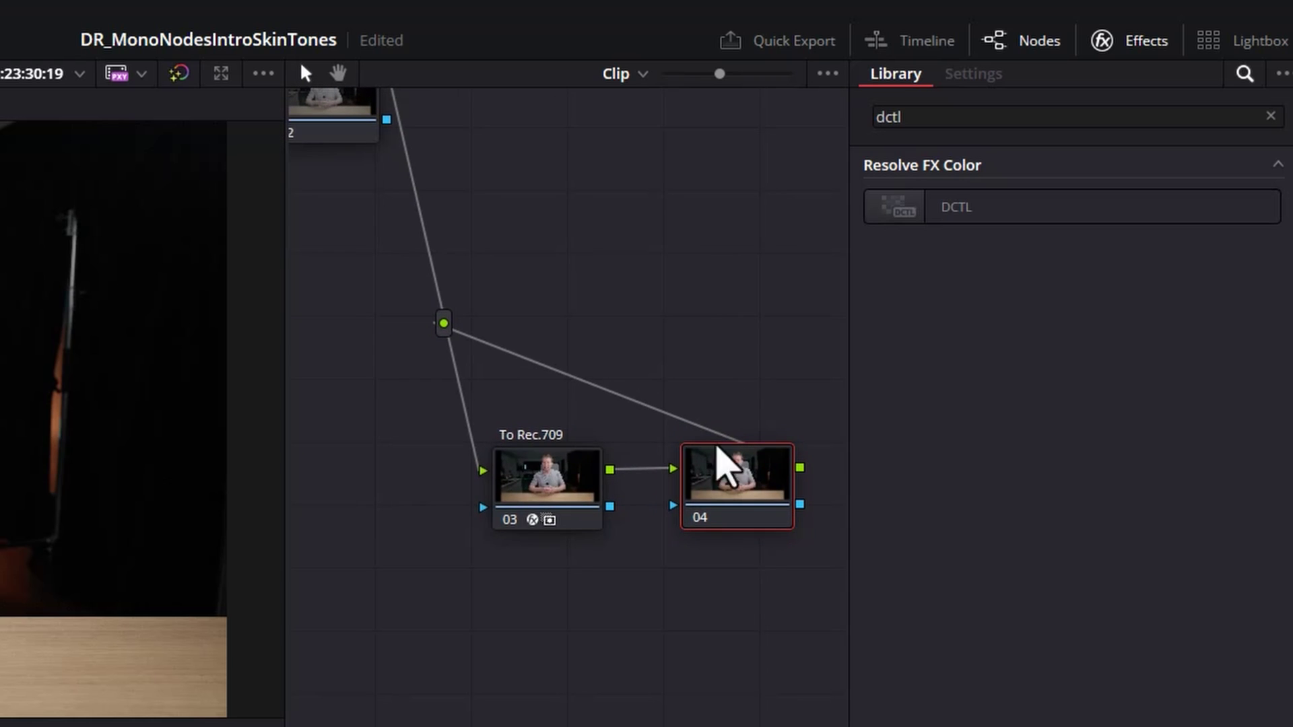
{"action": "left_click_drag", "start_coordinate": [1040, 216], "coordinate": [655, 495]}
Load MONO-Balance-v1.1-DEMO in node 04's DCTL and toggle its Skin Tone Indicator off and back on.
{"action": "left_click", "coordinate": [1196, 200]}
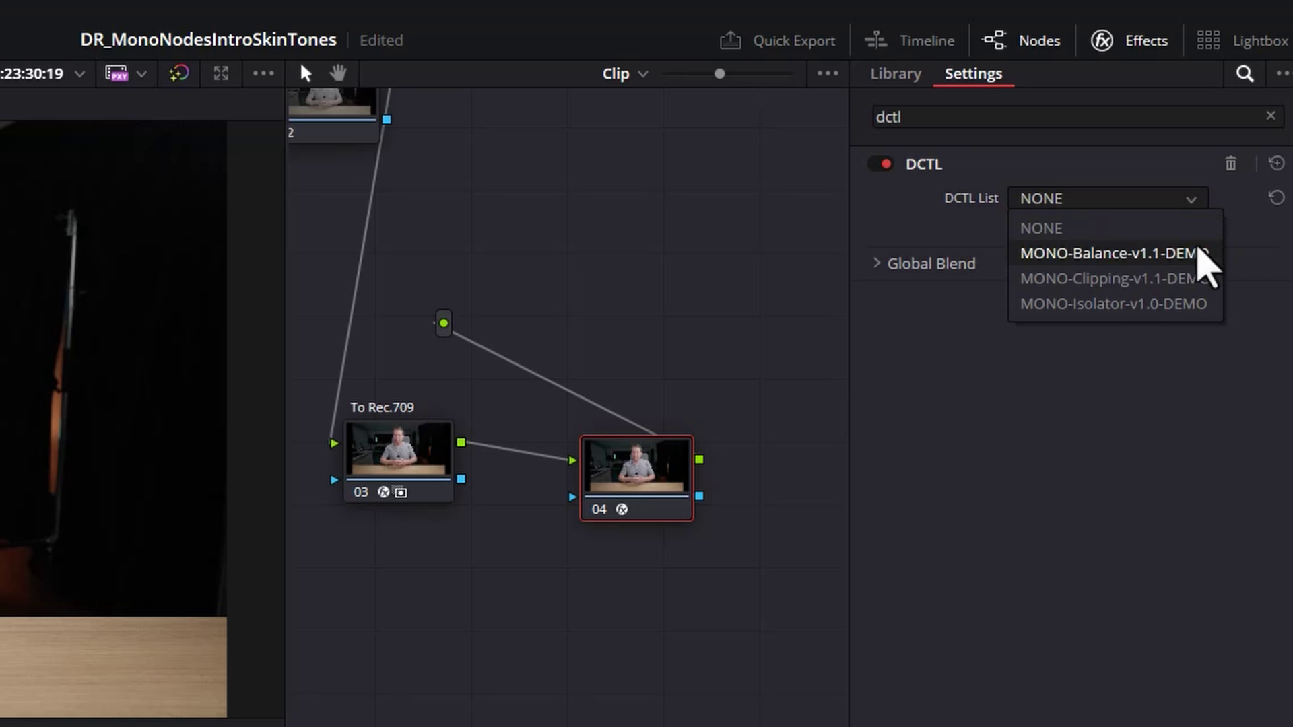
{"action": "left_click", "coordinate": [1146, 256]}
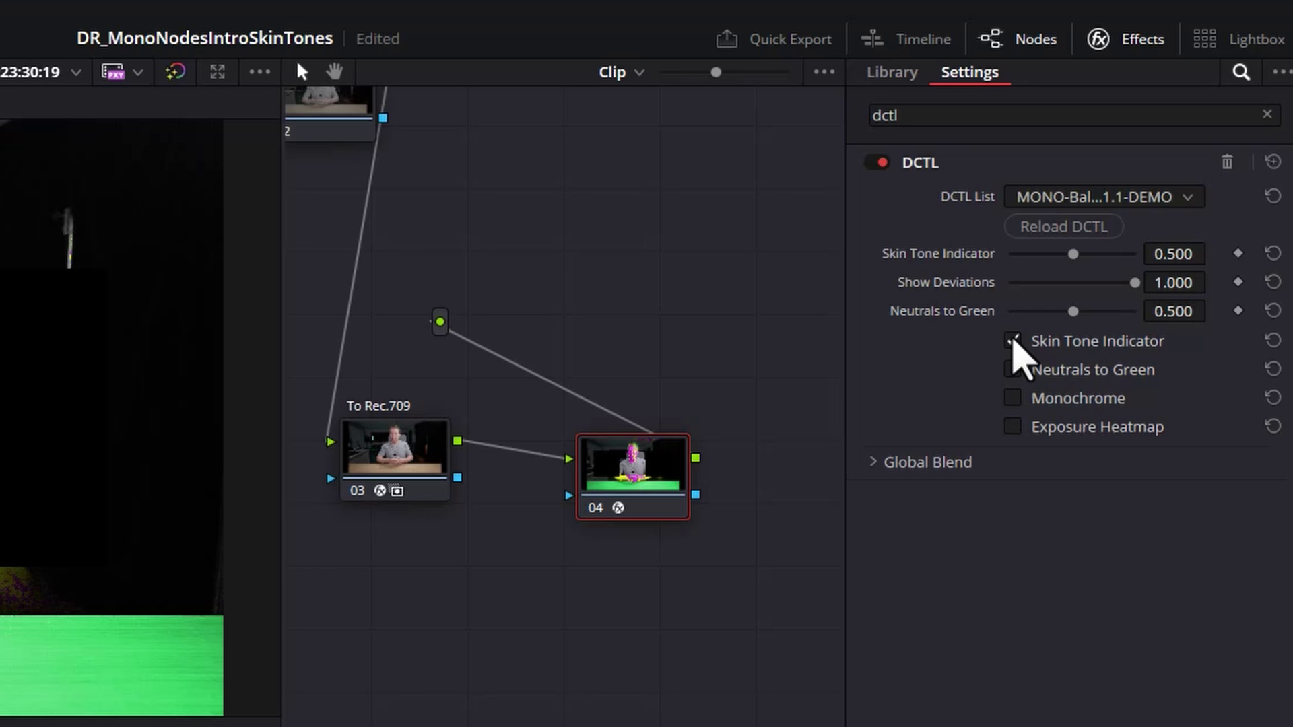
{"action": "left_click", "coordinate": [1012, 340]}
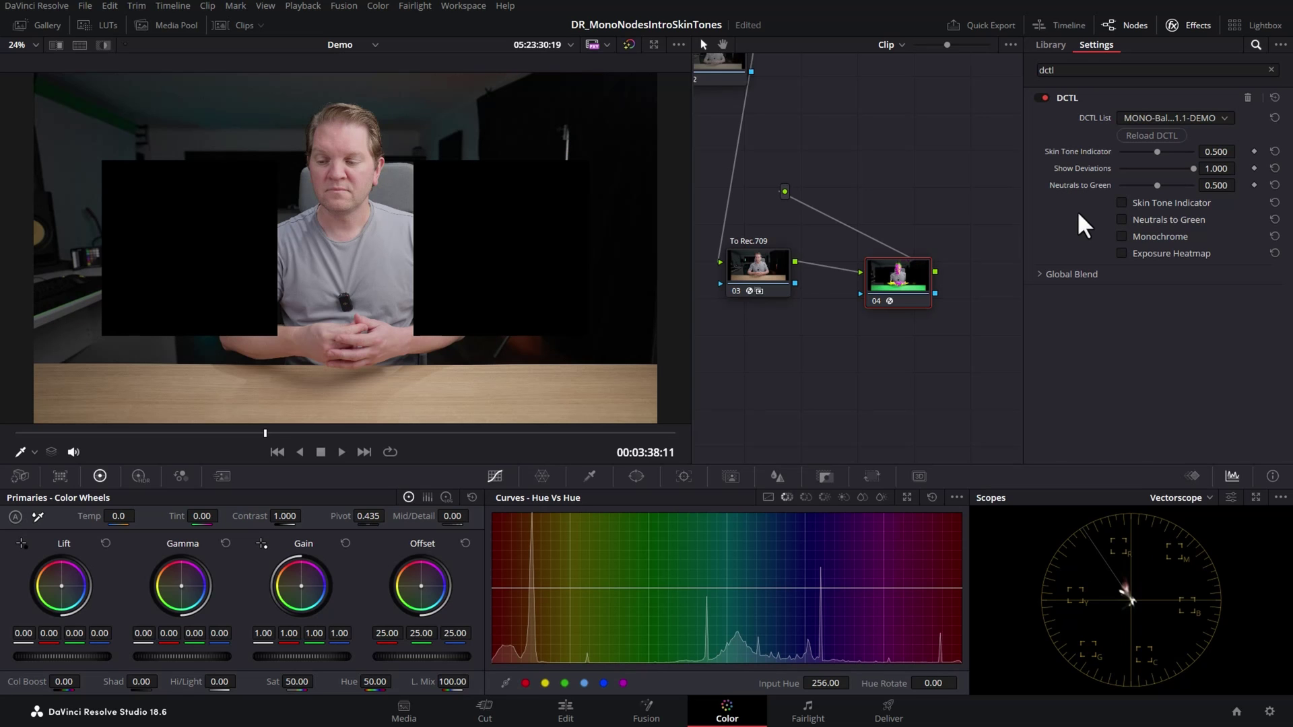
{"action": "left_click", "coordinate": [1121, 202]}
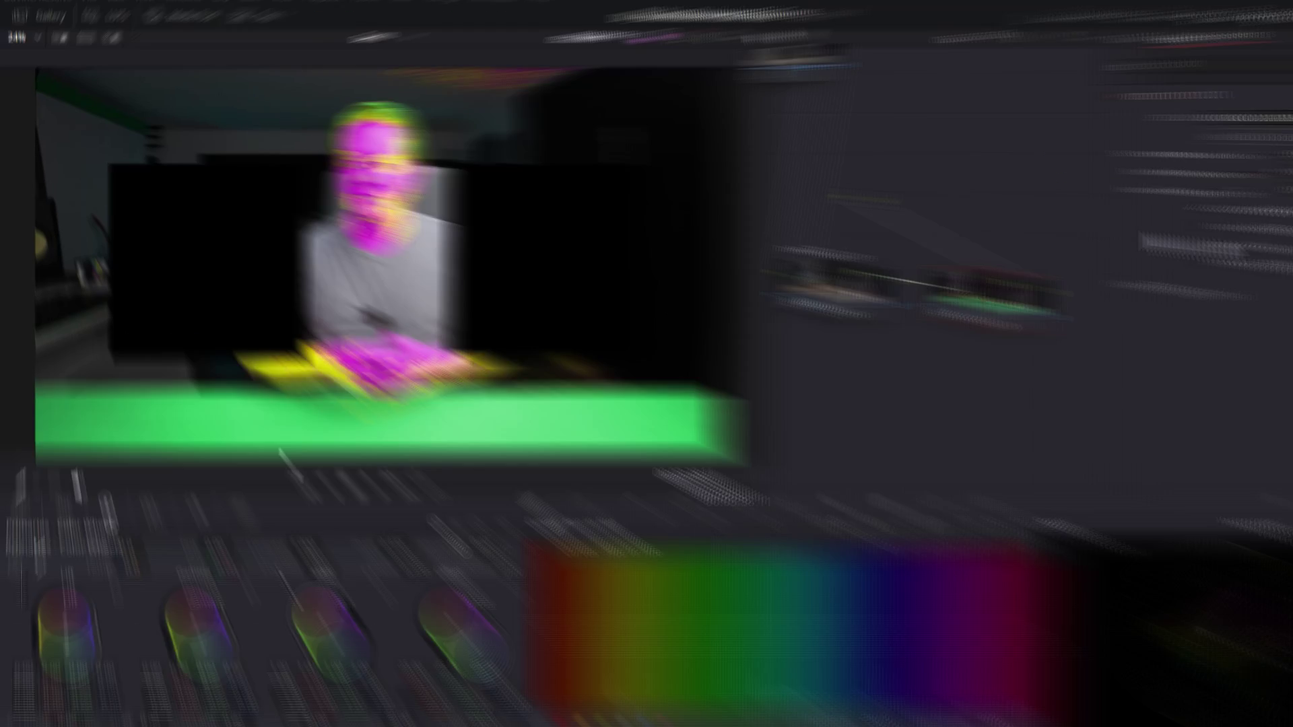
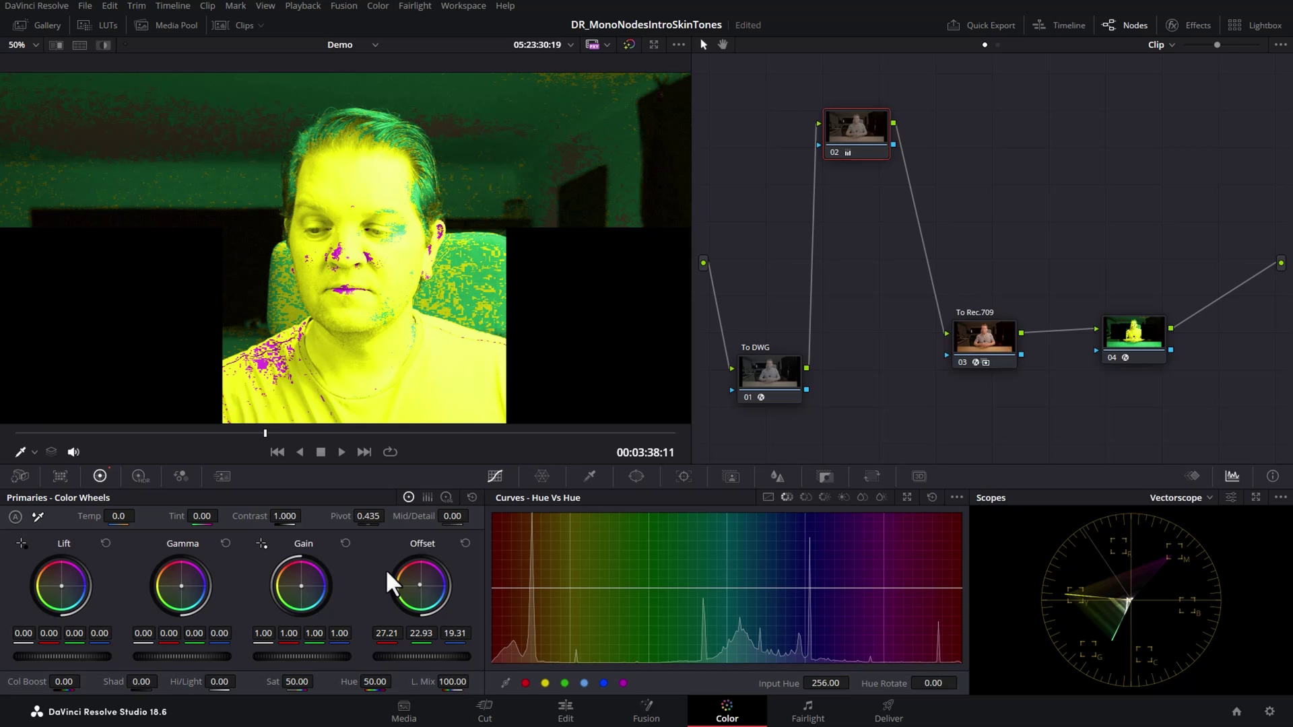
Disable the DCTL node 04 and toggle node 02 off and on to compare the corrected and uncorrected image.
{"action": "left_click", "coordinate": [1134, 336]}
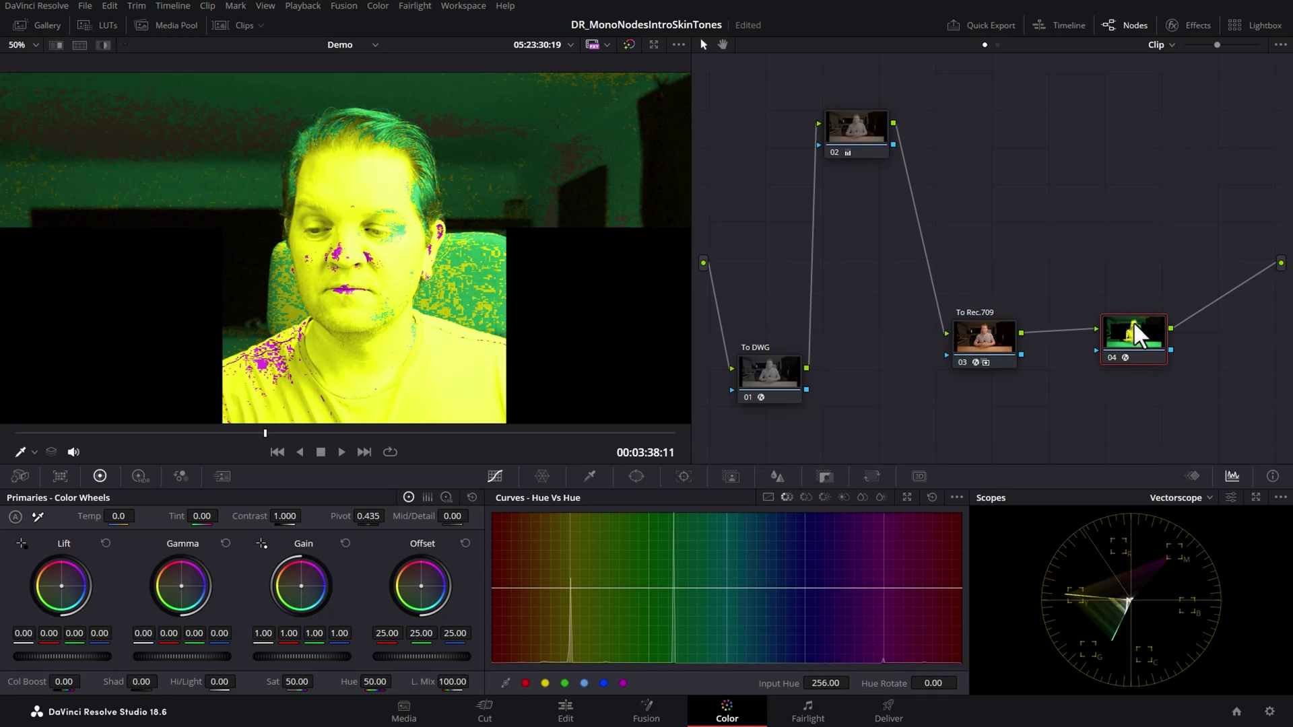
{"action": "key", "text": "ctrl+d"}
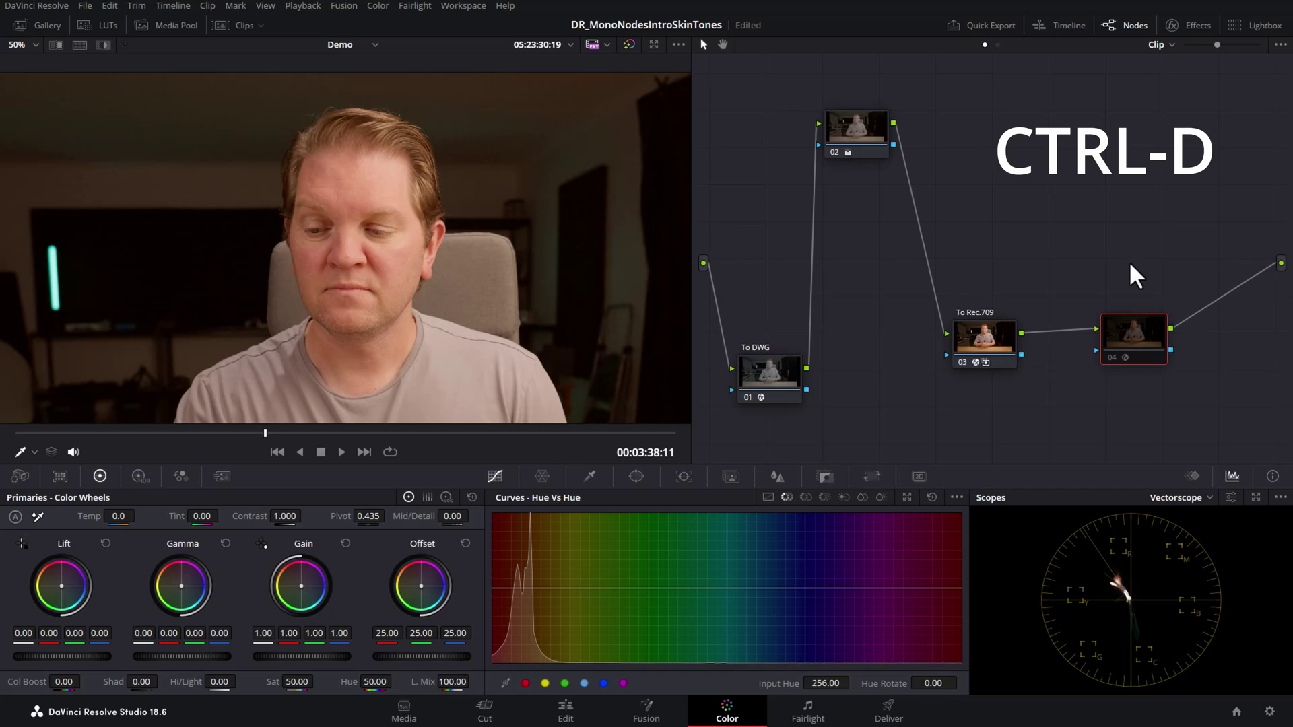
{"action": "left_click", "coordinate": [847, 132]}
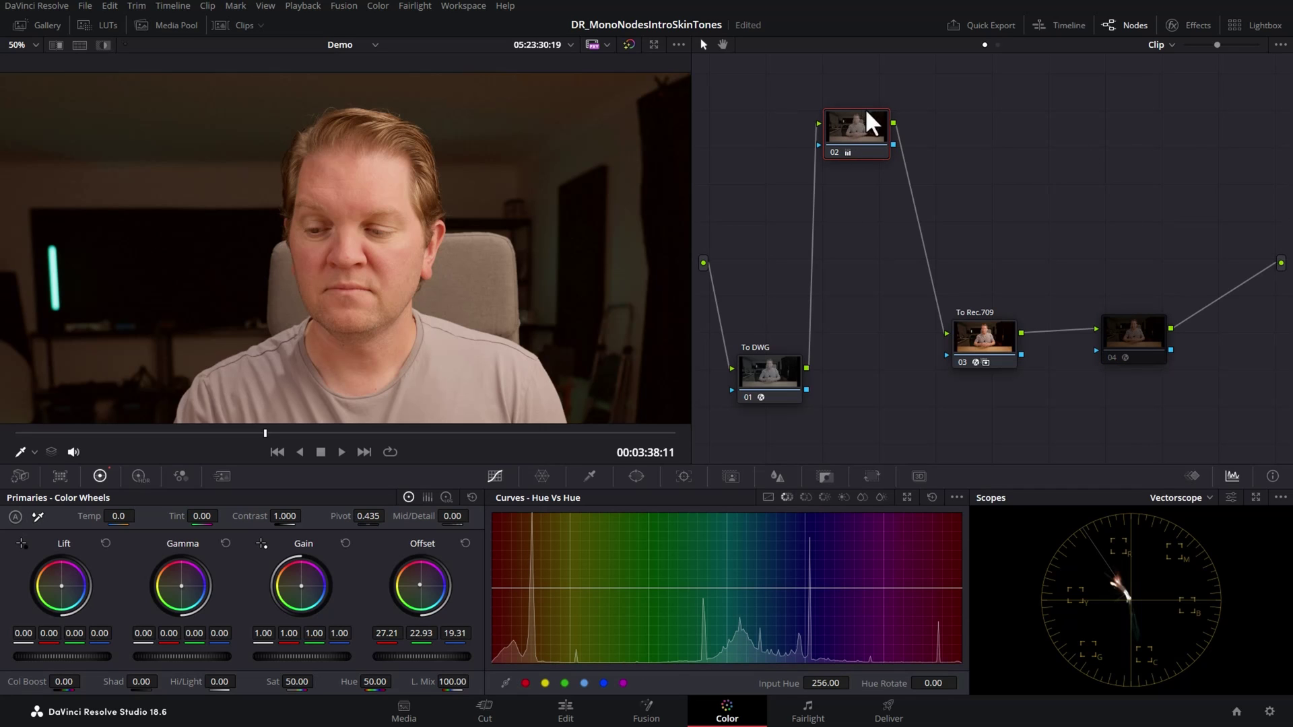
{"action": "key", "text": "ctrl+d"}
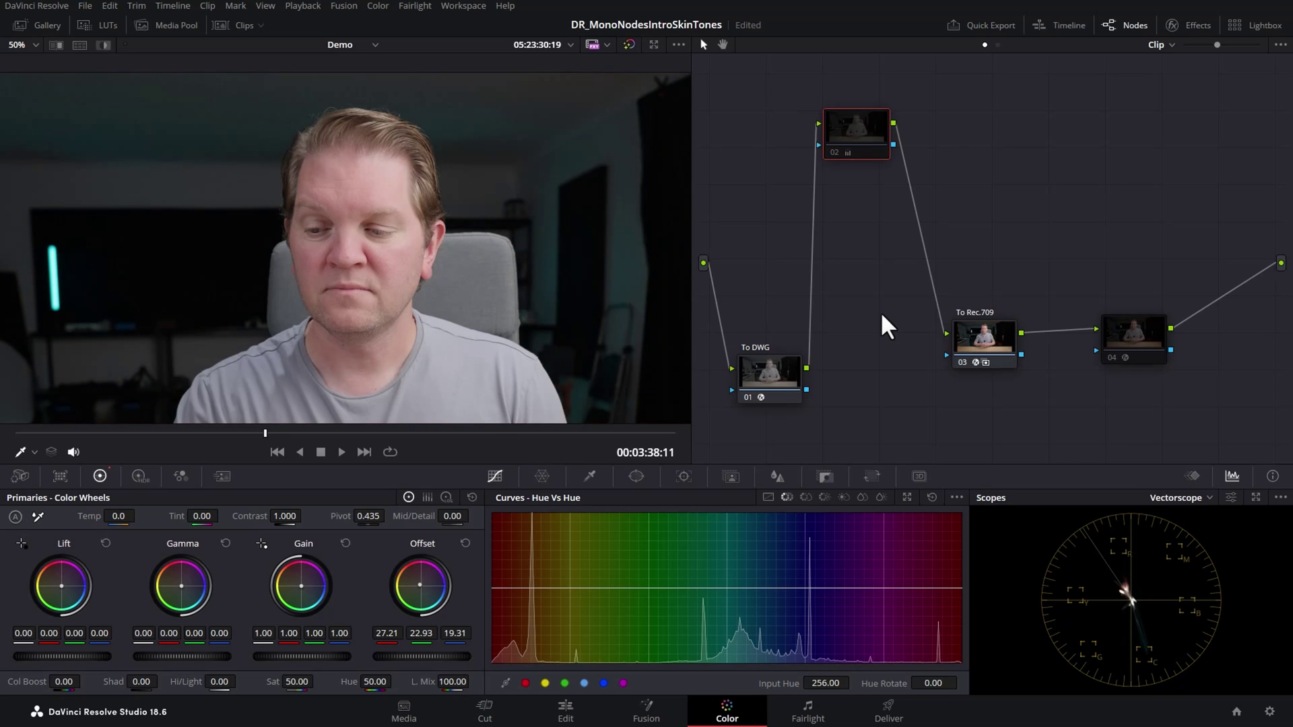
{"action": "key", "text": "ctrl+d"}
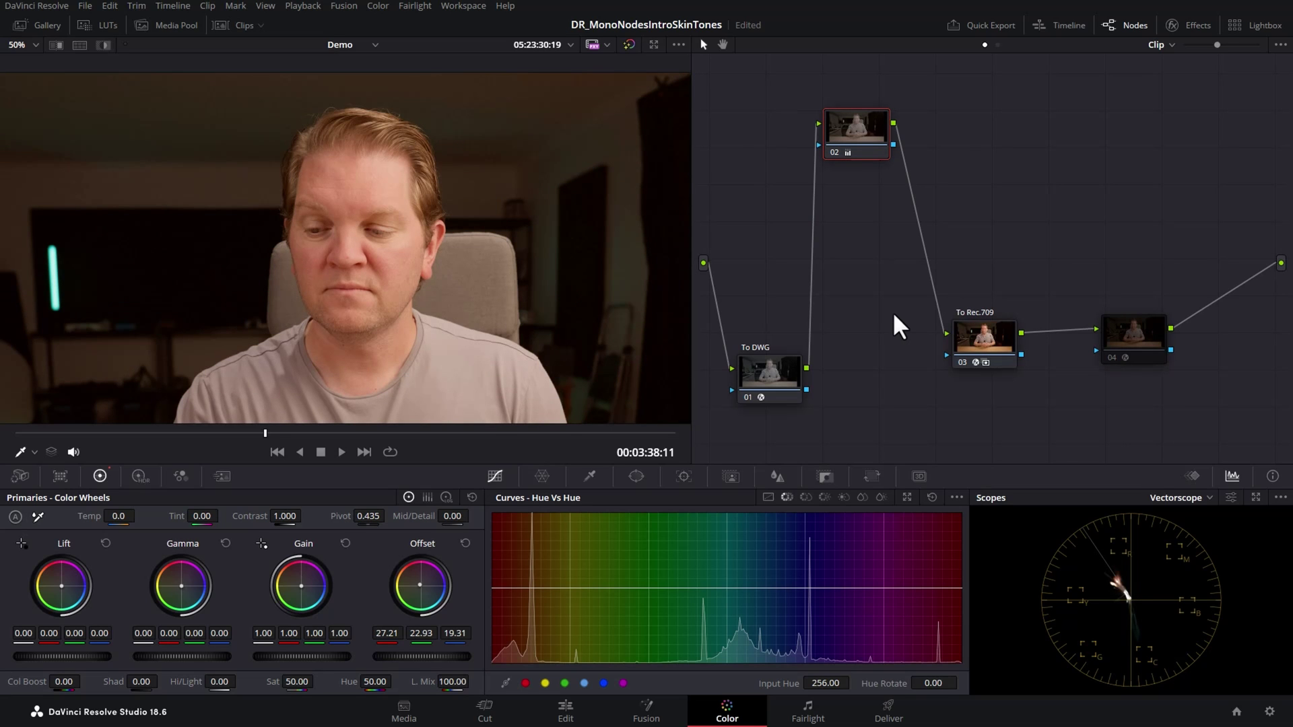
Adjust node 02's Offset color balance against the skin tone overlay, and compare the image with nodes 04 and 02 disabled.
{"action": "mouse_move", "coordinate": [422, 595]}
{"action": "left_mouse_down"}
{"action": "mouse_move", "coordinate": [431, 603]}
{"action": "mouse_move", "coordinate": [418, 593]}
{"action": "left_mouse_up"}
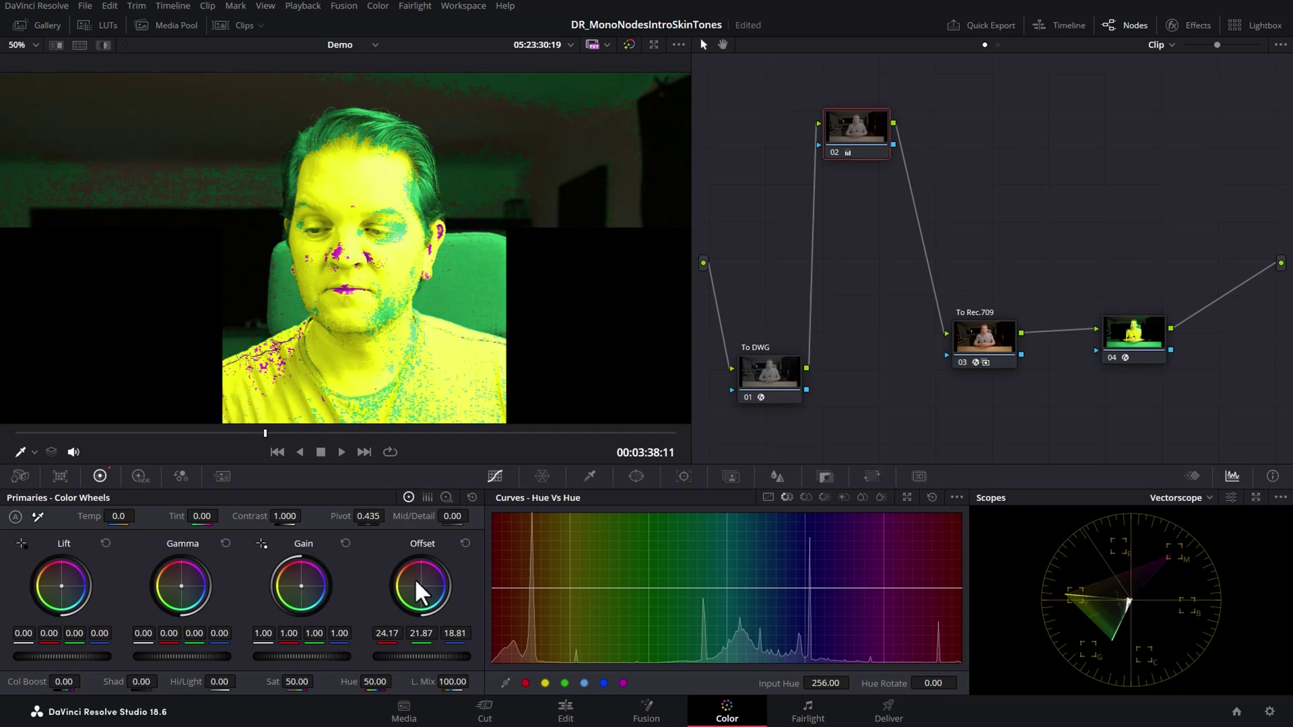
{"action": "key", "text": "ctrl+d"}
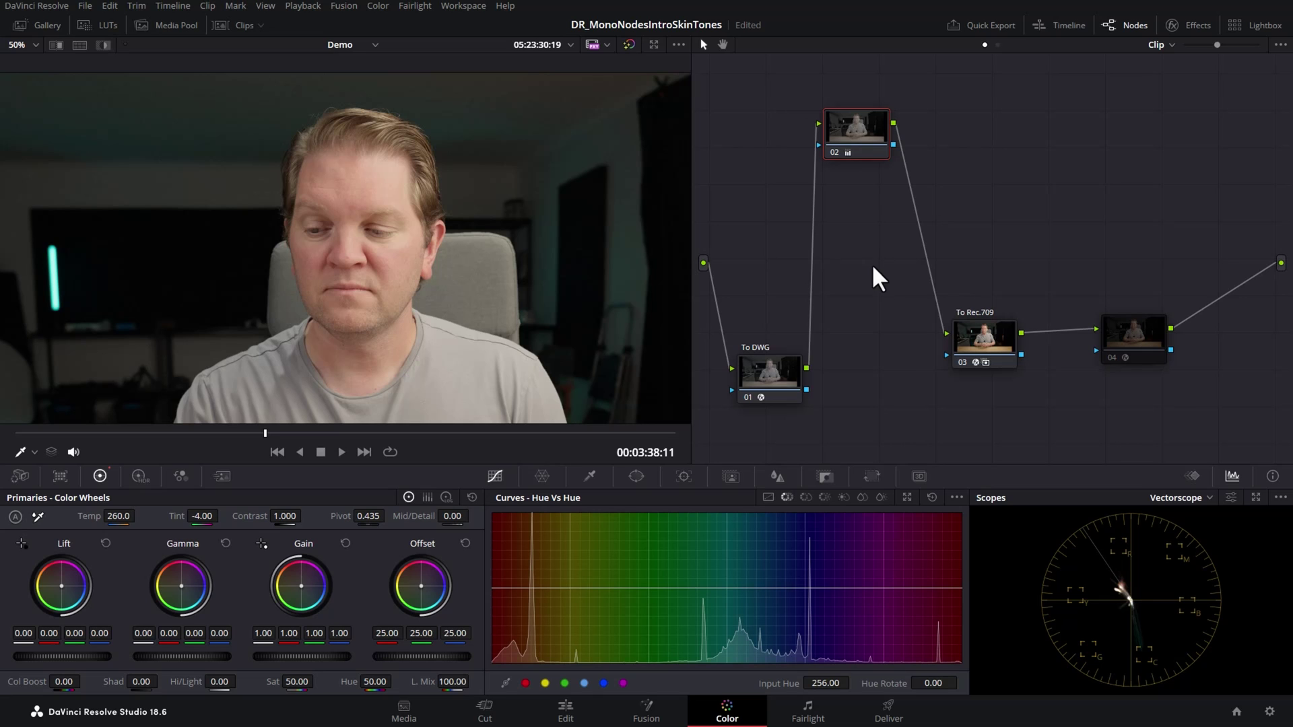
{"action": "key", "text": "ctrl+d"}
{"action": "key", "text": "ctrl+d"}
{"action": "key", "text": "ctrl+d"}
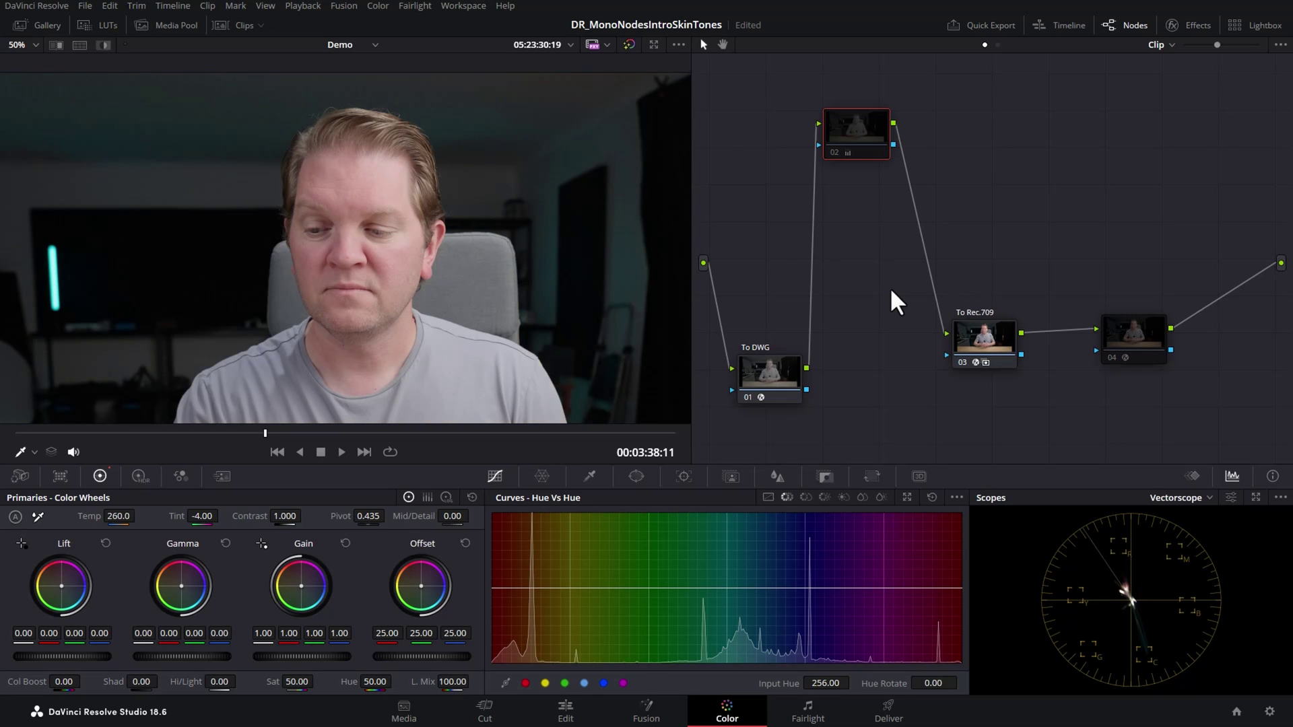
Open the full scopes window and toggle node 02 to compare the skin tone trace on the vectorscope.
{"action": "key", "text": "ctrl+shift+w"}
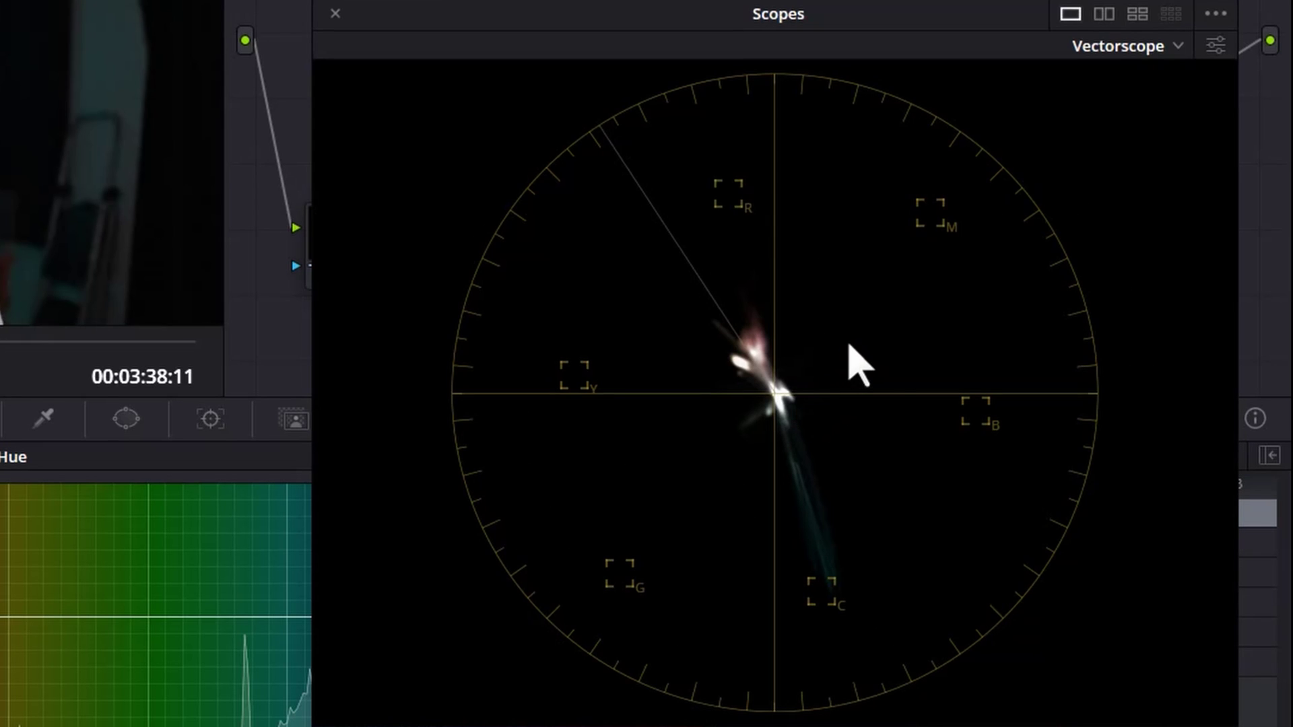
{"action": "key", "text": "ctrl+d"}
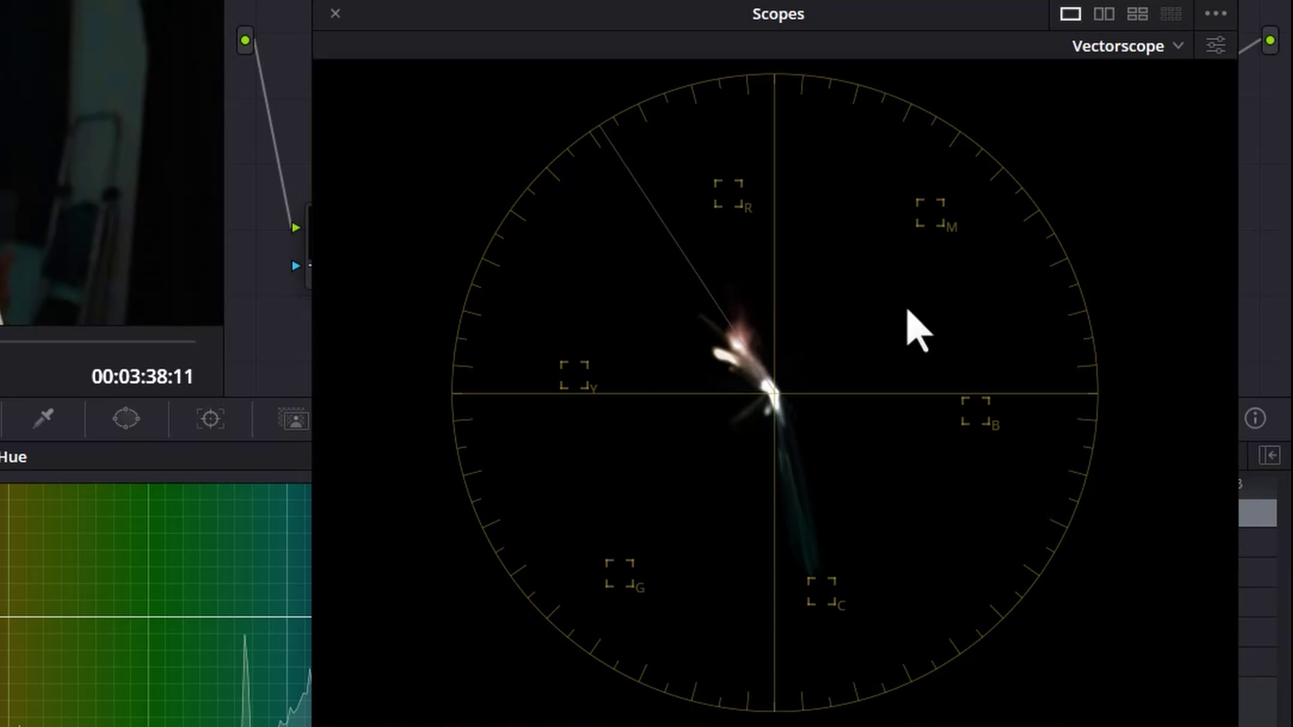
{"action": "key", "text": "ctrl+d"}
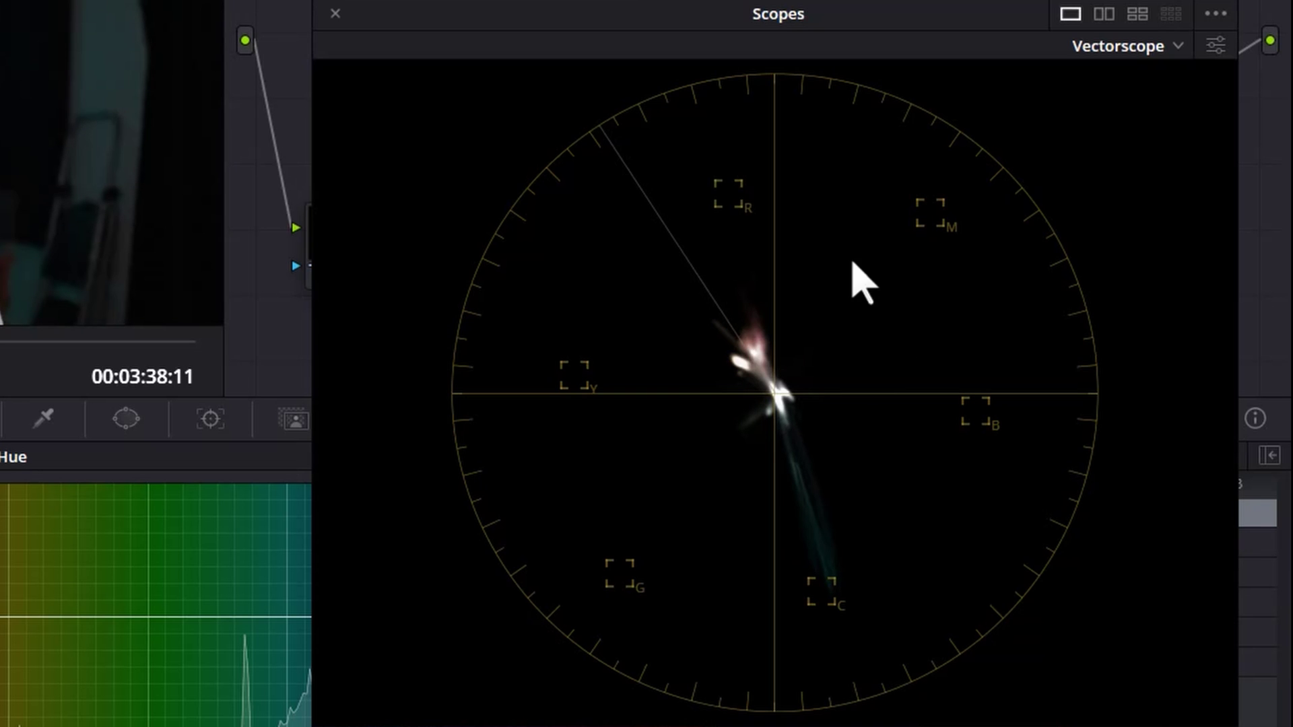
{"action": "key", "text": "ctrl+d"}
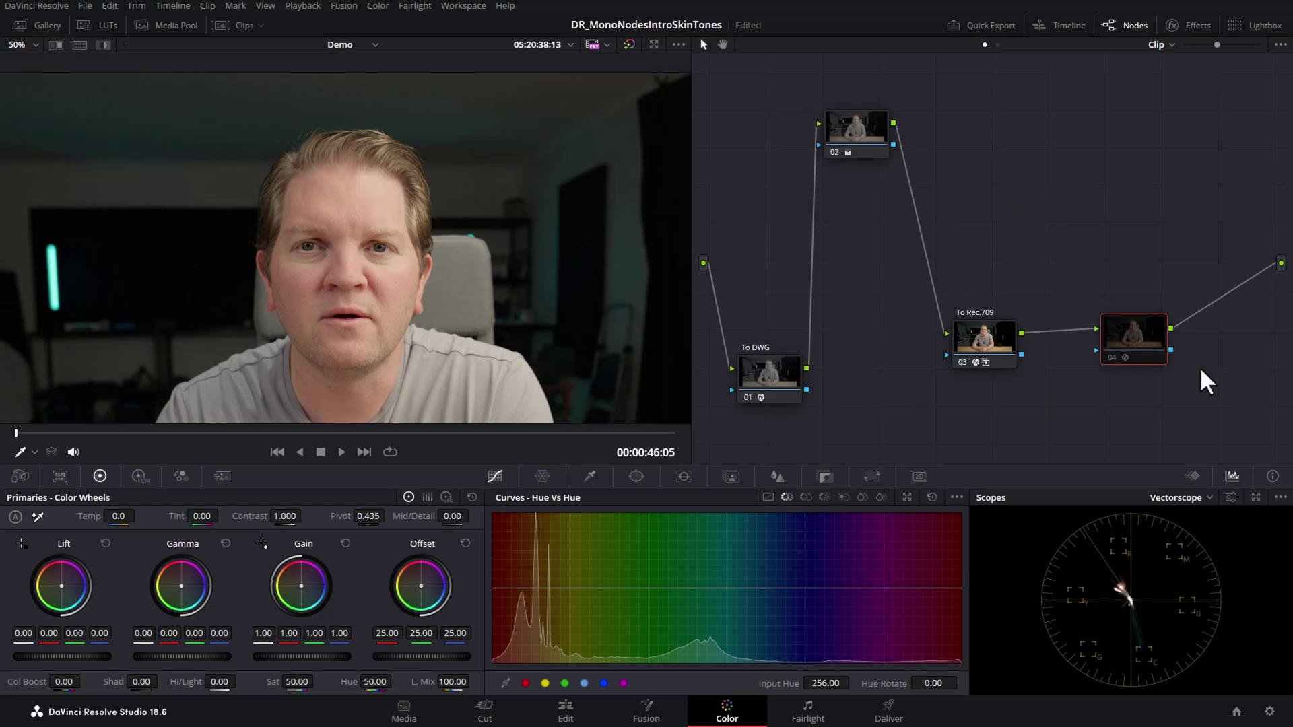
Delete the DCTL node 04 from the clip's node graph and add a serial node at the Timeline level instead.
{"action": "left_click_drag", "start_coordinate": [1125, 338], "coordinate": [1091, 254]}
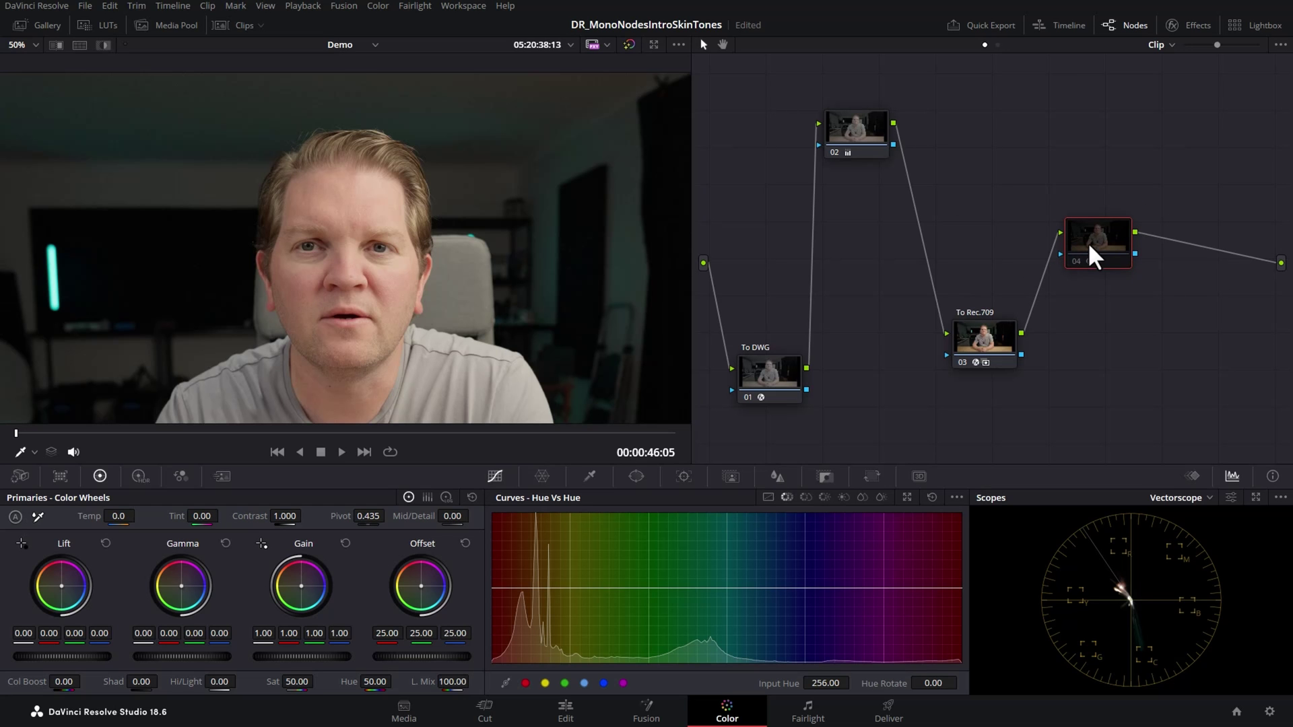
{"action": "key", "text": "Delete"}
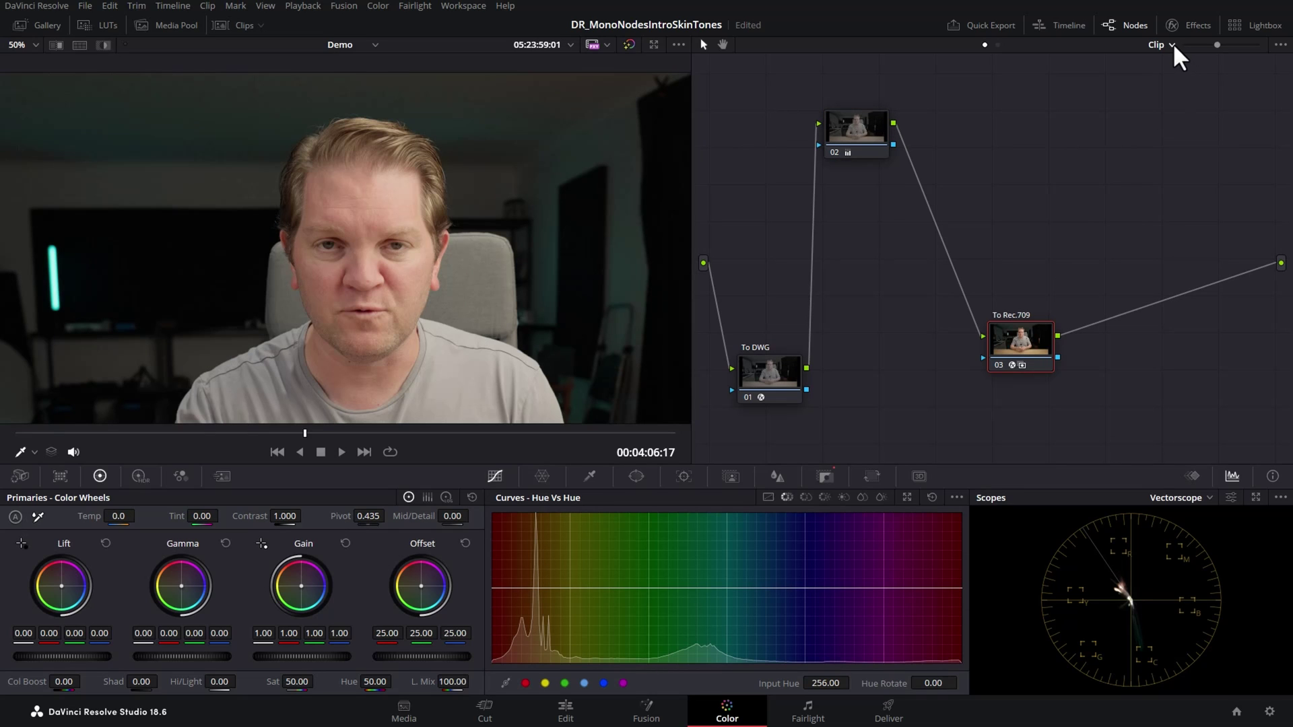
{"action": "left_click", "coordinate": [1173, 46]}
{"action": "left_click", "coordinate": [1183, 79]}
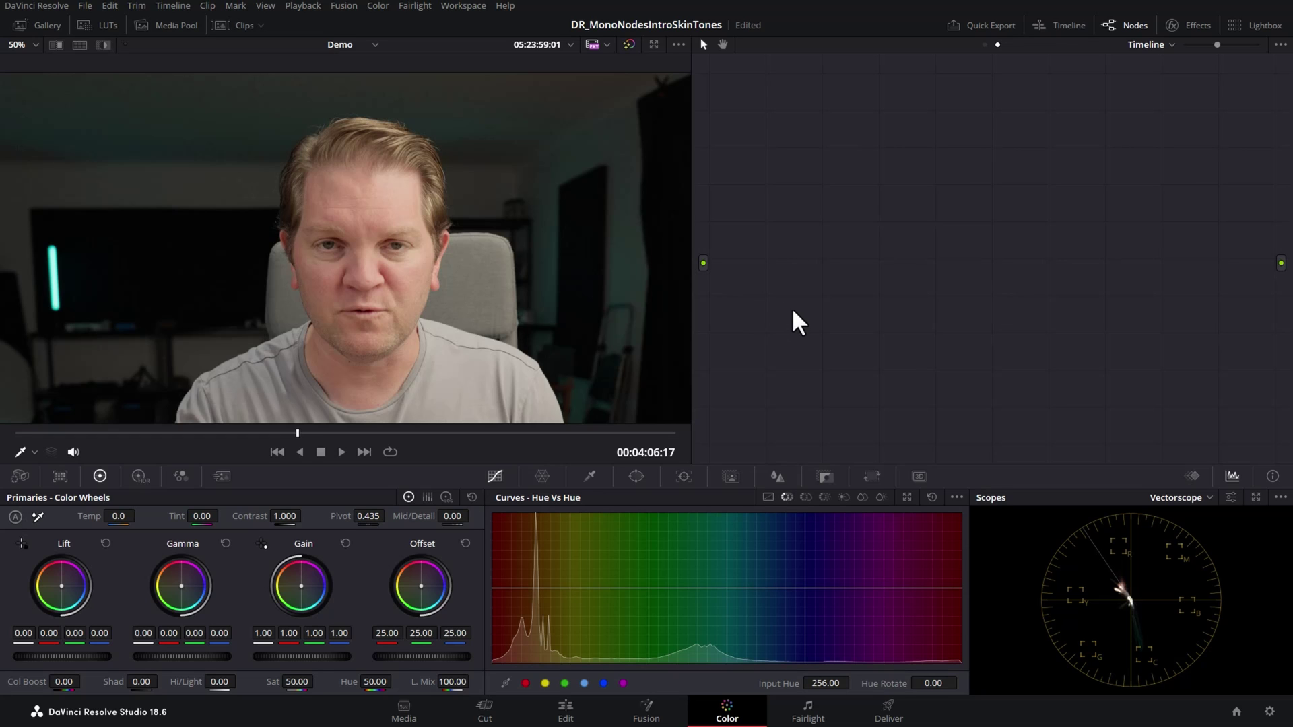
{"action": "key", "text": "alt+s"}
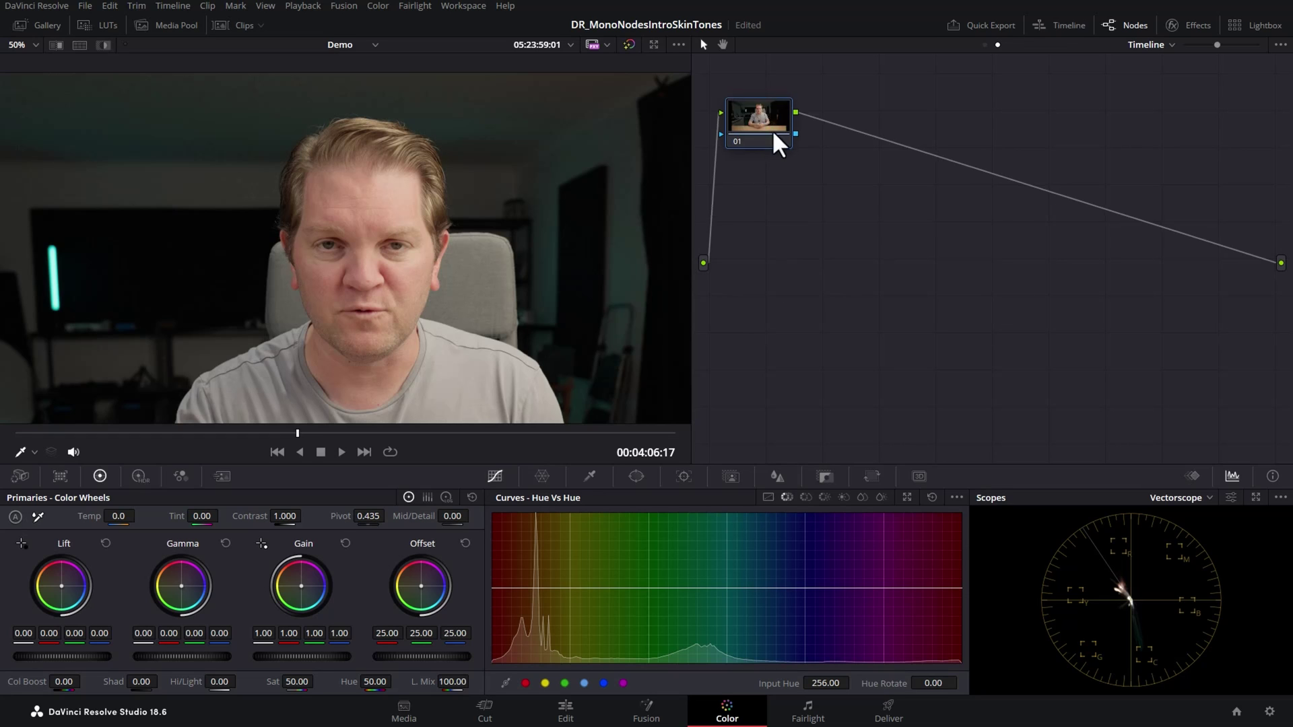
Apply the DCTL effect to the timeline-level node and load MONO-Balance-v1.1-DEMO in it.
{"action": "left_click", "coordinate": [1188, 25]}
{"action": "left_click_drag", "start_coordinate": [1120, 128], "coordinate": [844, 177]}
{"action": "left_click", "coordinate": [1224, 119]}
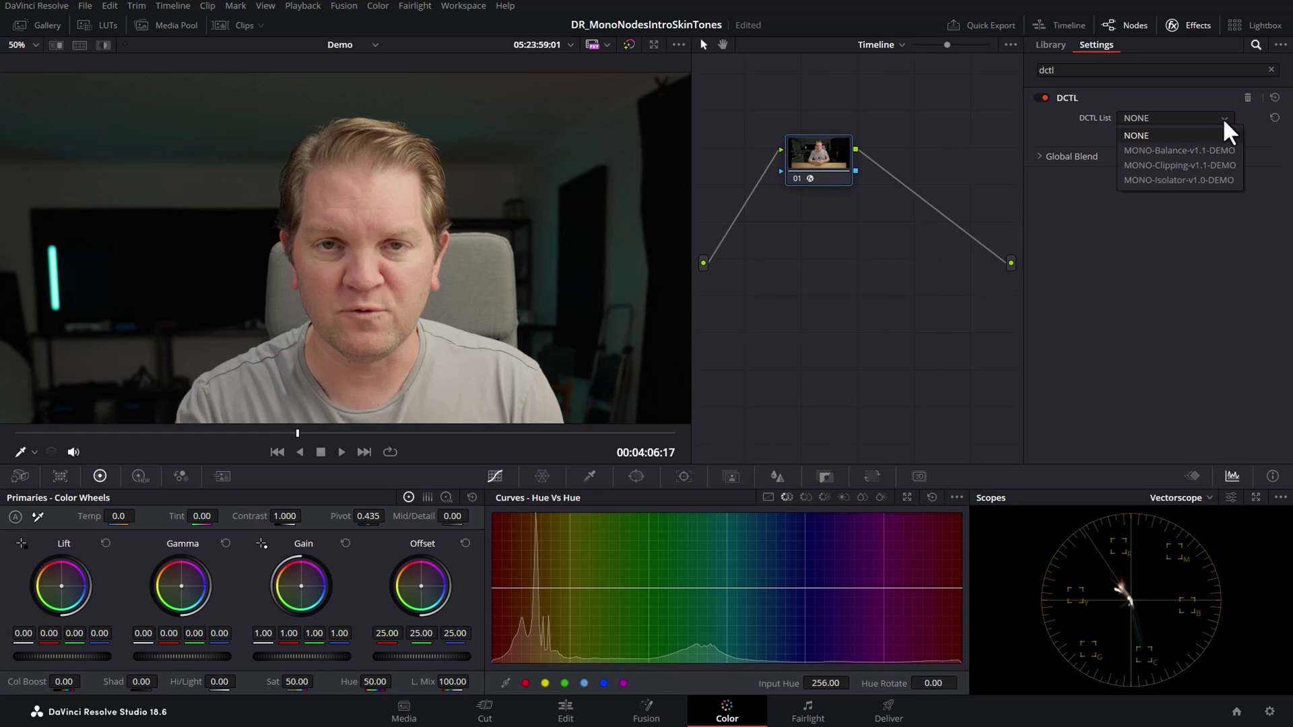
{"action": "left_click", "coordinate": [1192, 159]}
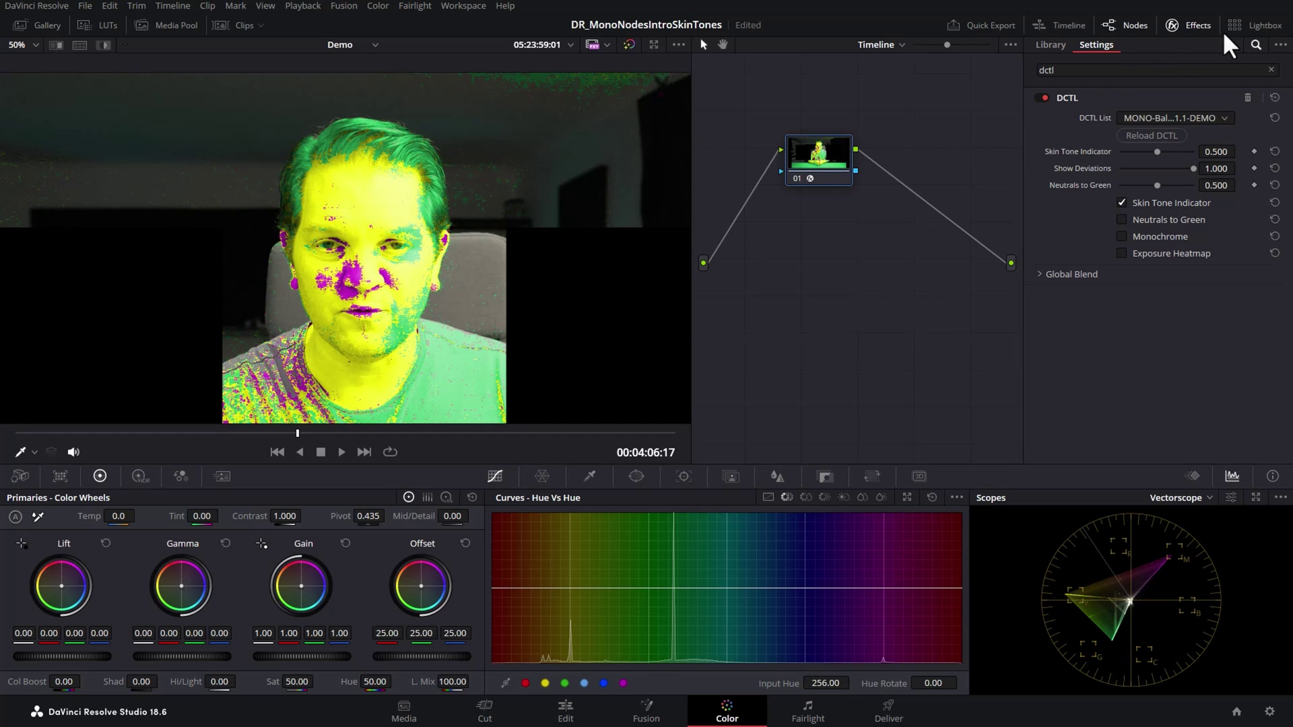
Show all clips in the Lightbox, update all their thumbnails and enlarge them.
{"action": "left_click", "coordinate": [1257, 25]}
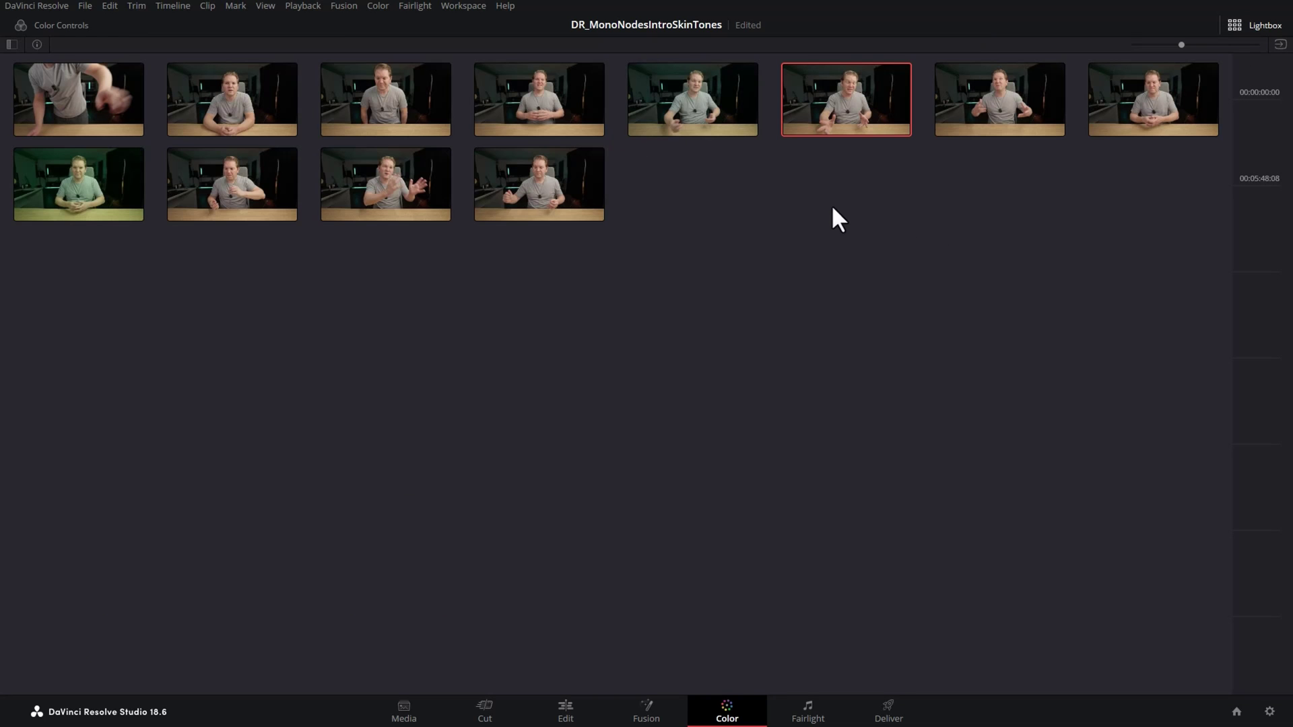
{"action": "right_click", "coordinate": [525, 182]}
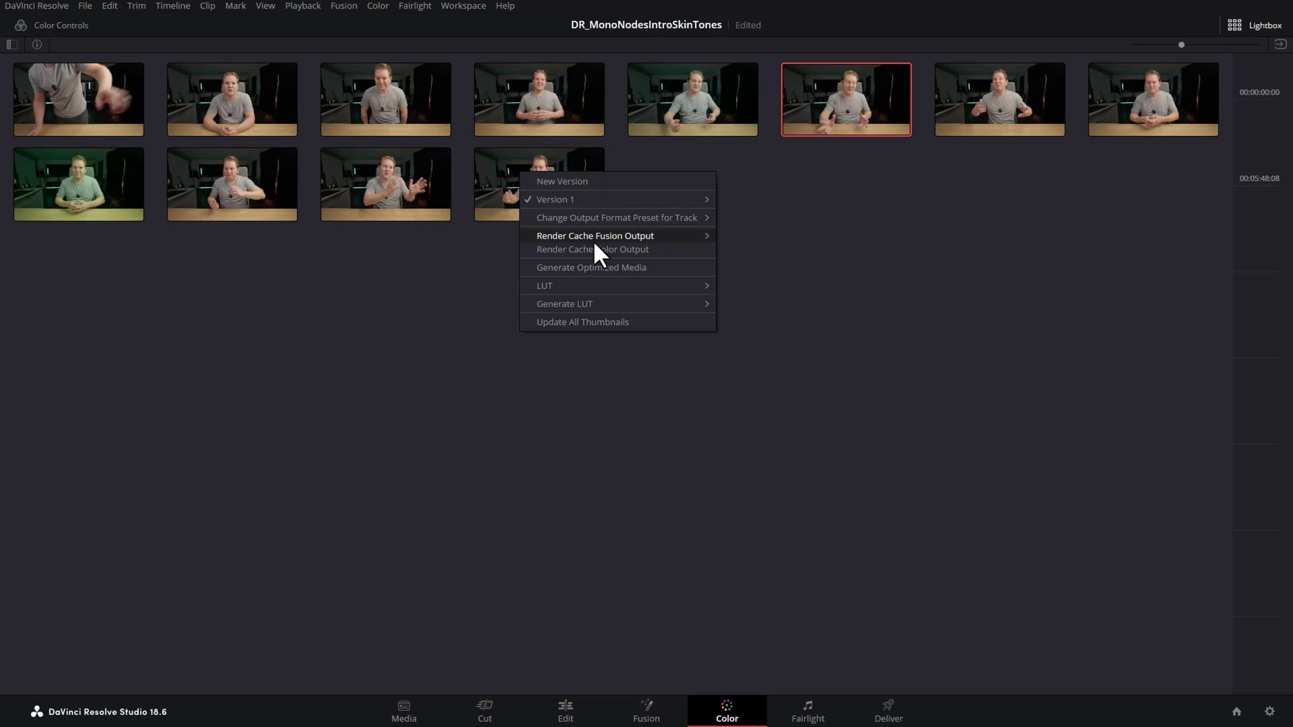
{"action": "left_click", "coordinate": [641, 323]}
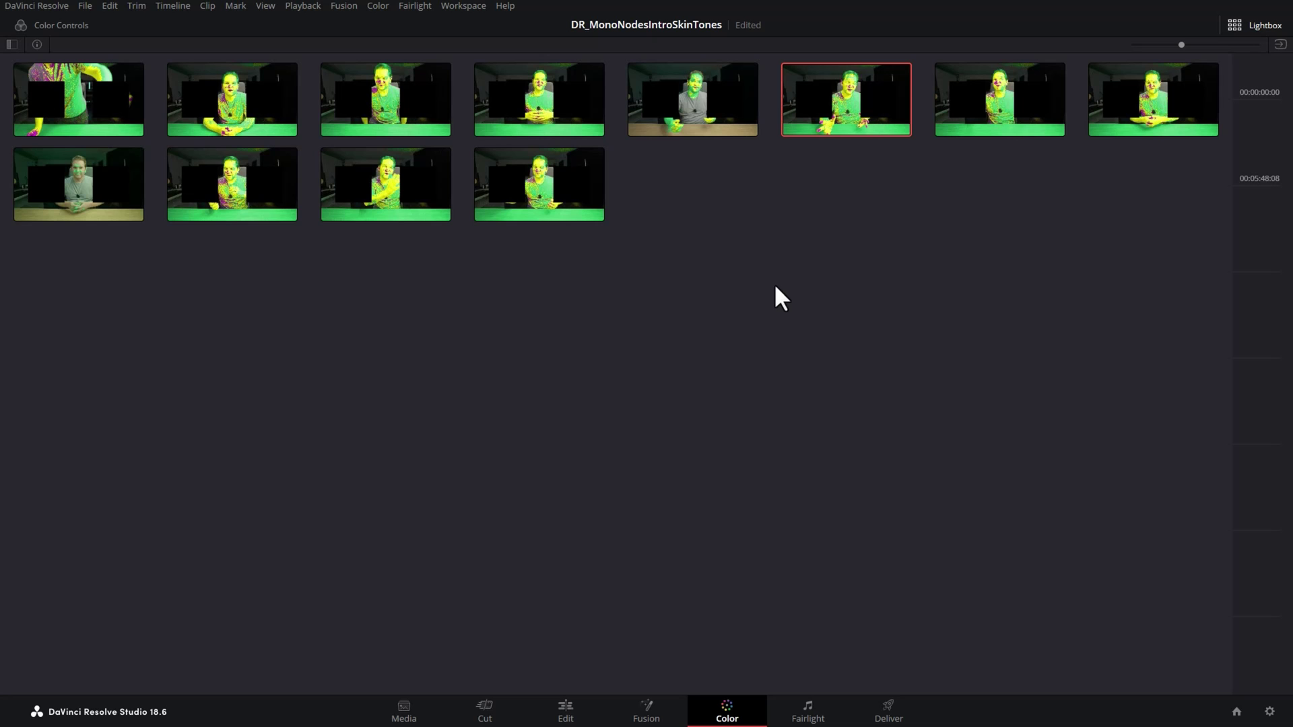
{"action": "left_click_drag", "start_coordinate": [1181, 44], "coordinate": [1247, 44]}
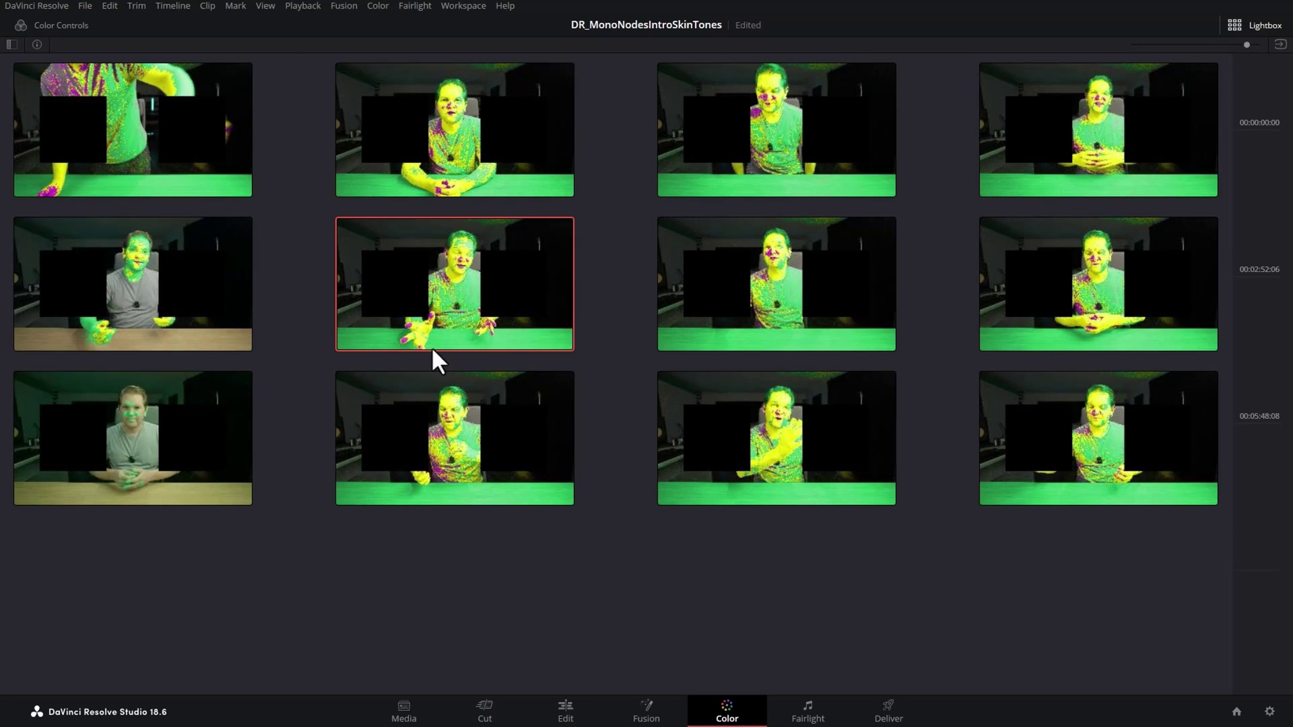
Open the green-tinted clip at 00:05:48:08 from the Lightbox and adjust the Offset color balance of its clip node 02.
{"action": "left_click", "coordinate": [132, 414]}
{"action": "left_click", "coordinate": [1251, 27]}
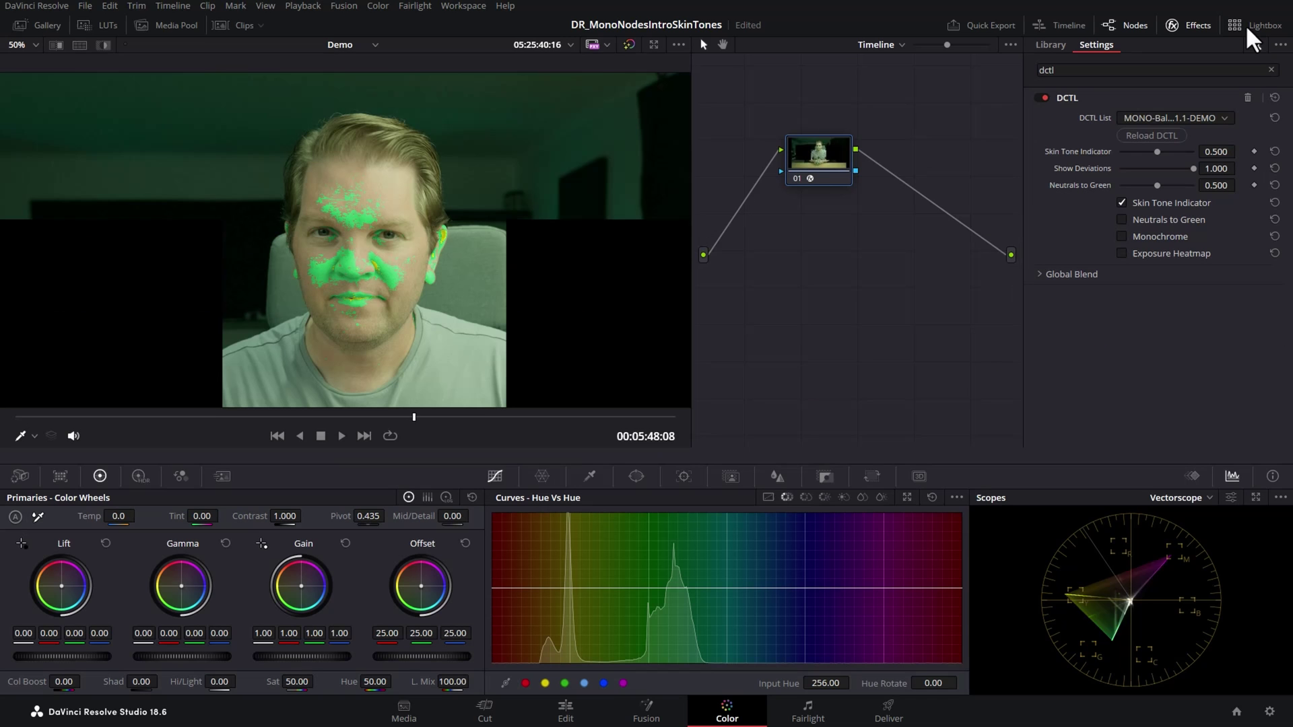
{"action": "left_click", "coordinate": [870, 132]}
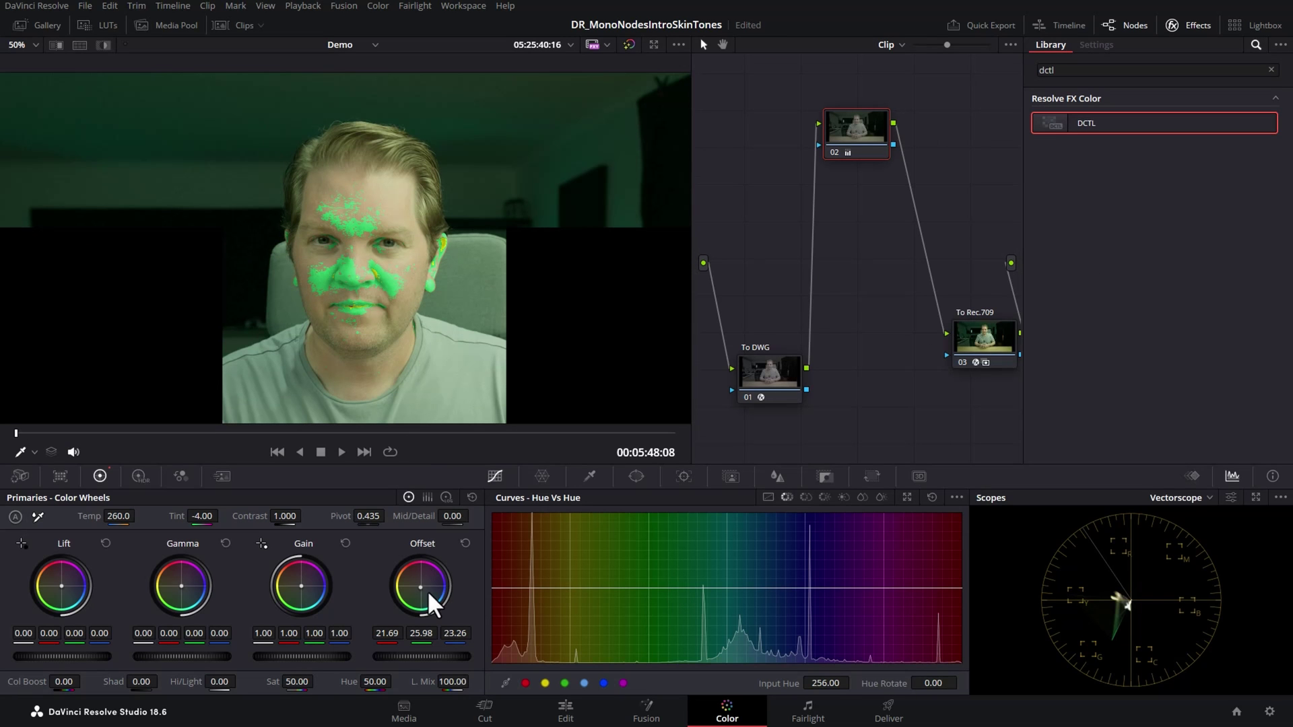
{"action": "left_click_drag", "start_coordinate": [420, 584], "coordinate": [423, 583]}
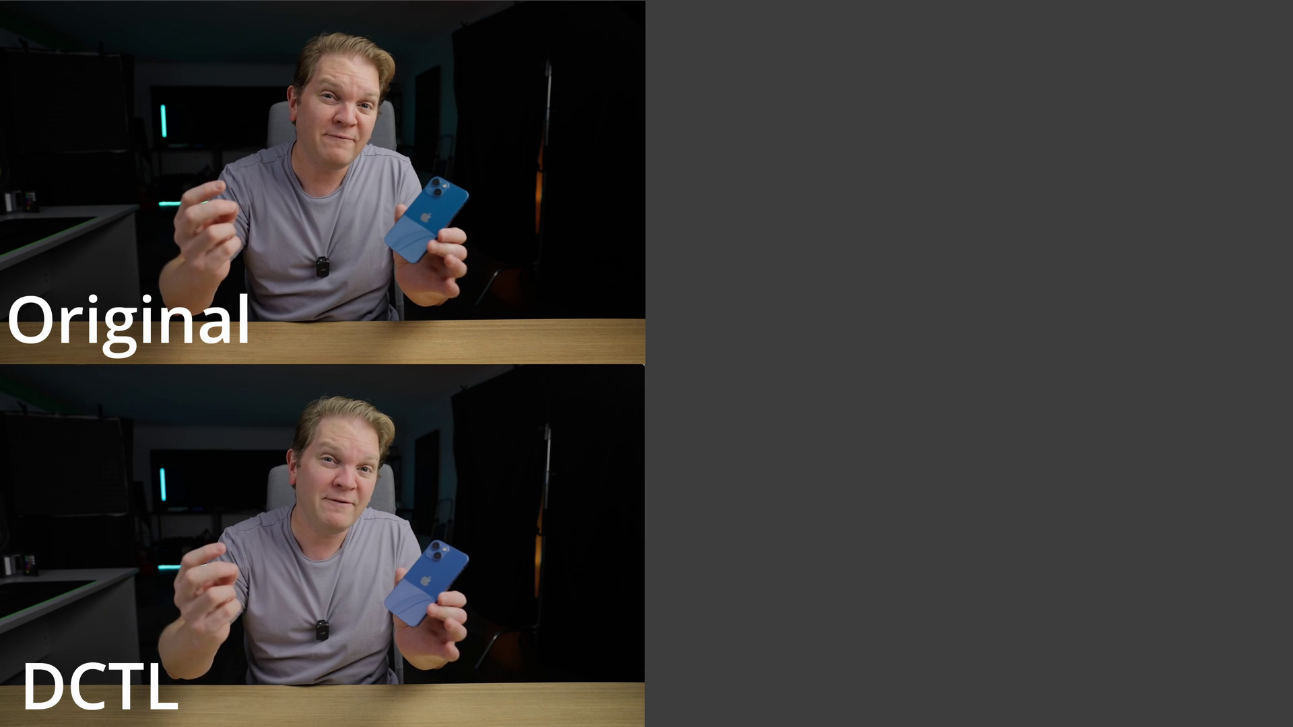